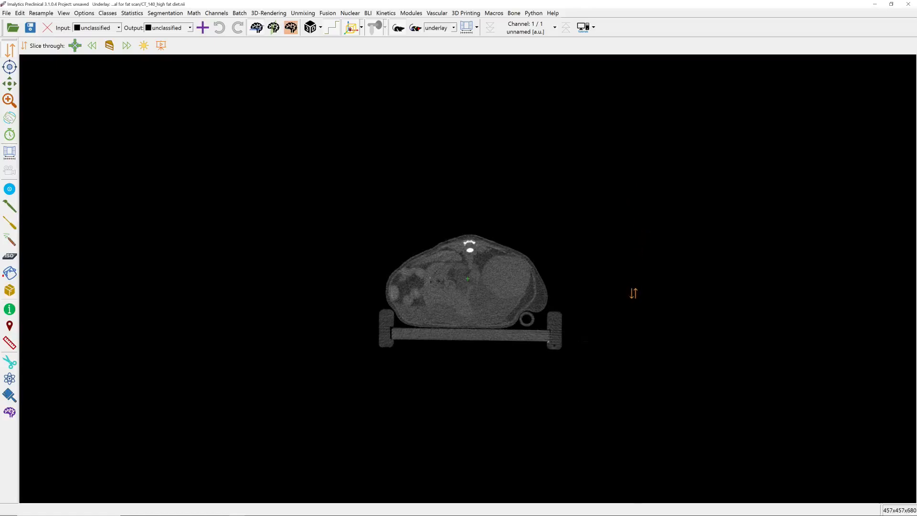
# Create a Water class and draw a small sample region in the soft tissue just above the bright bone beside the chest.
pyautogui.moveTo(633, 293); pyautogui.dragTo(619, 263)
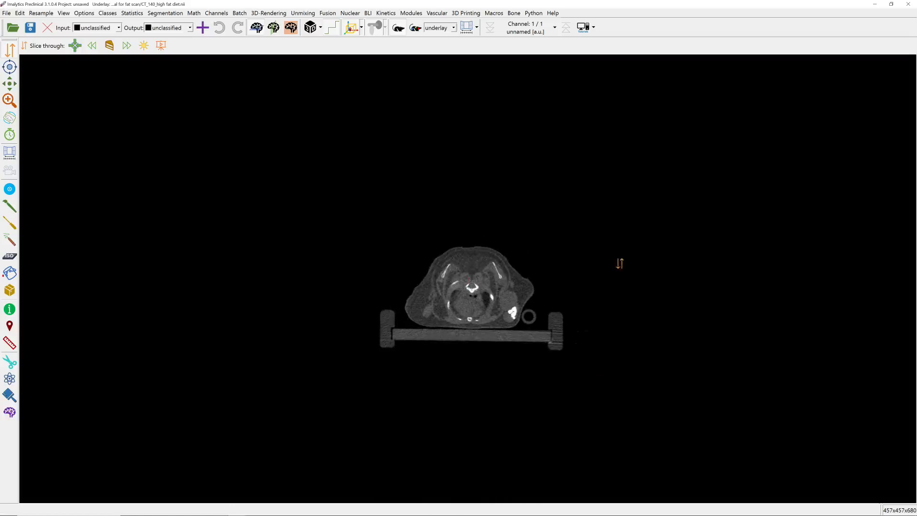
pyautogui.click(205, 30)
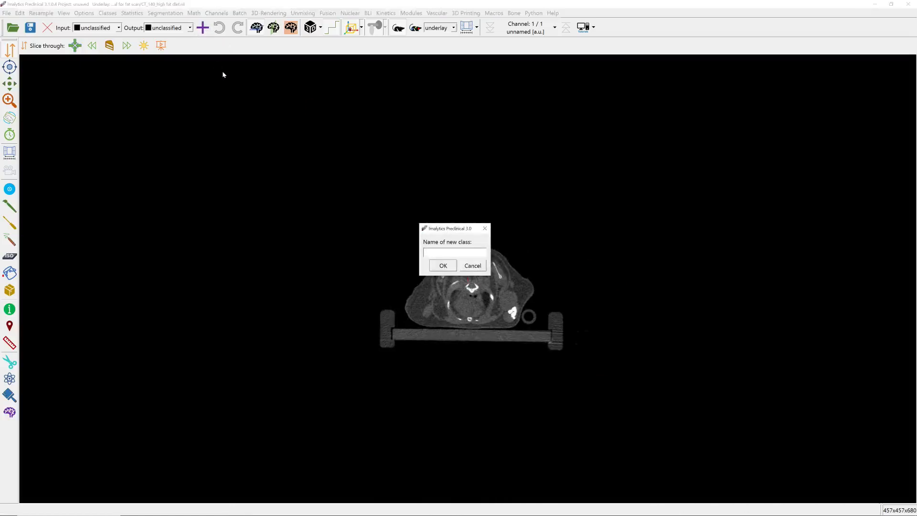
pyautogui.write('Water')
pyautogui.press('Return')
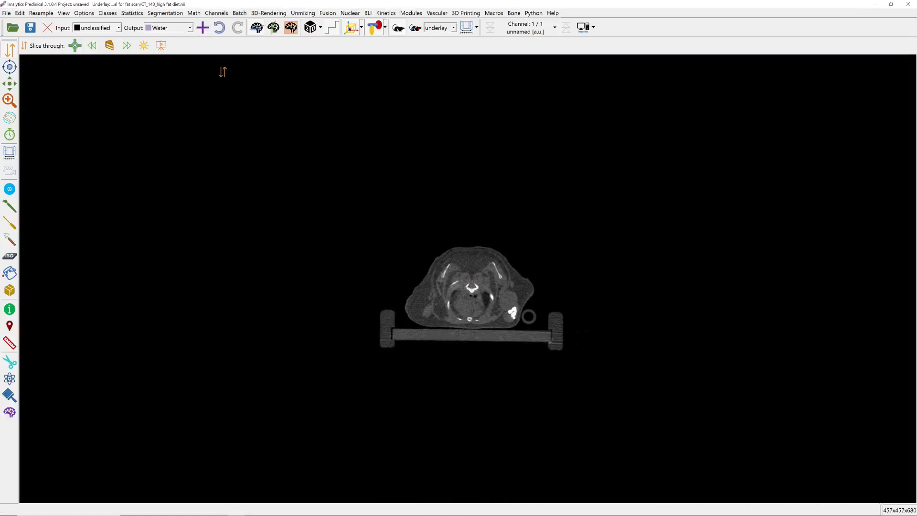
pyautogui.click(10, 205)
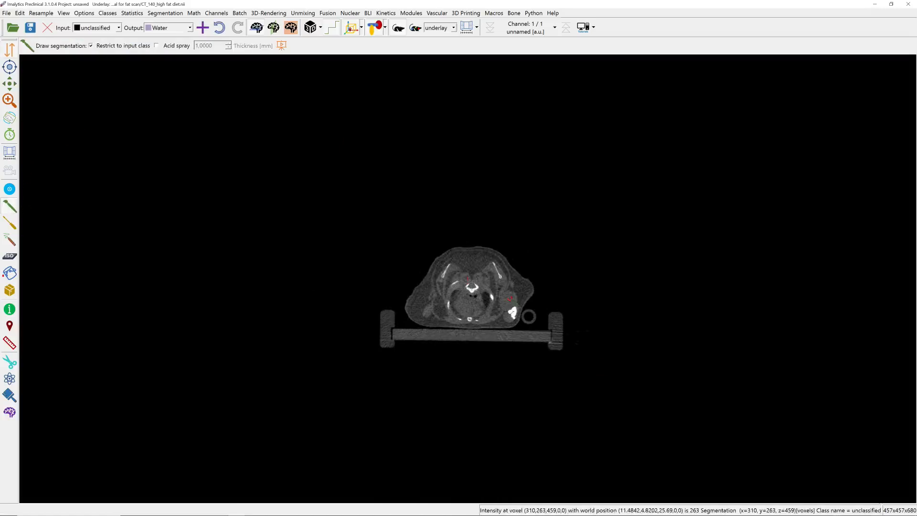
# Create an Air class and draw a small sample region in the empty space outside the animal.
pyautogui.click(204, 28)
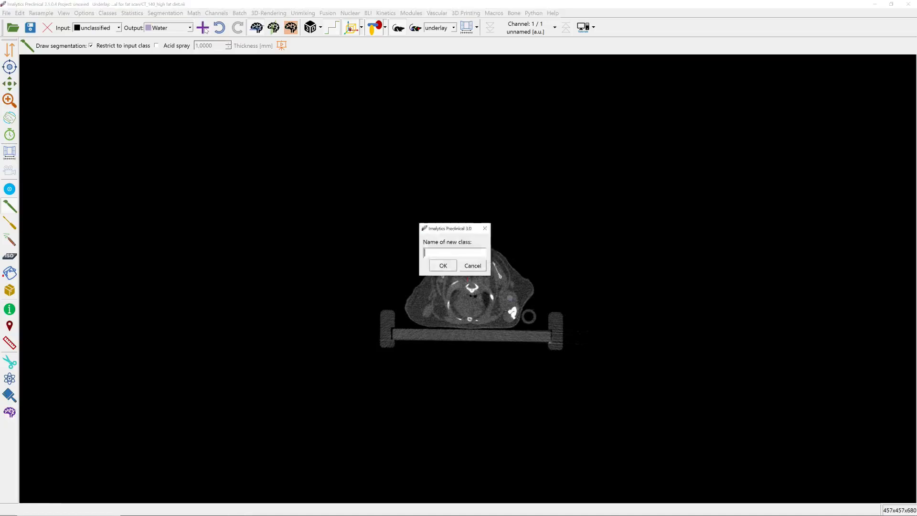
pyautogui.write('Air')
pyautogui.press('Return')
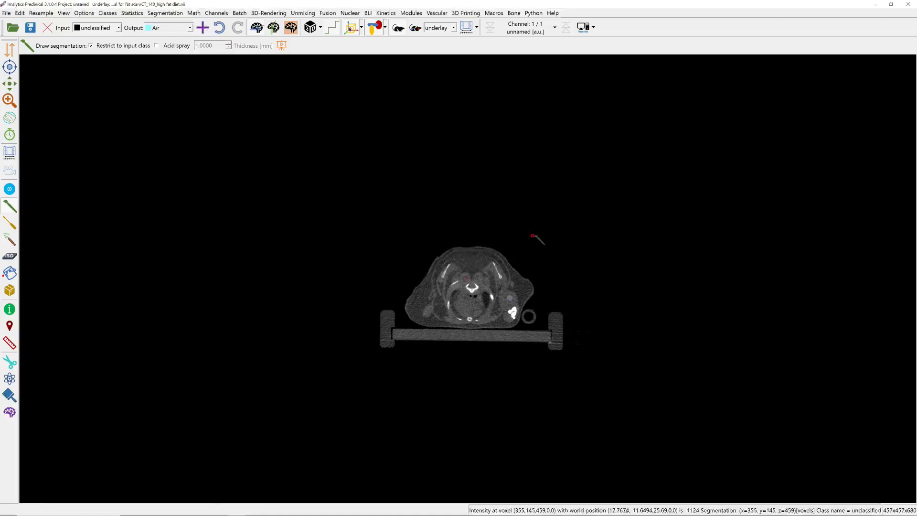
pyautogui.moveTo(534, 236); pyautogui.dragTo(531, 236)
# Calibrate the scan to Hounsfield units with HU calibration, based on the Water and Air samples.
pyautogui.click(193, 14)
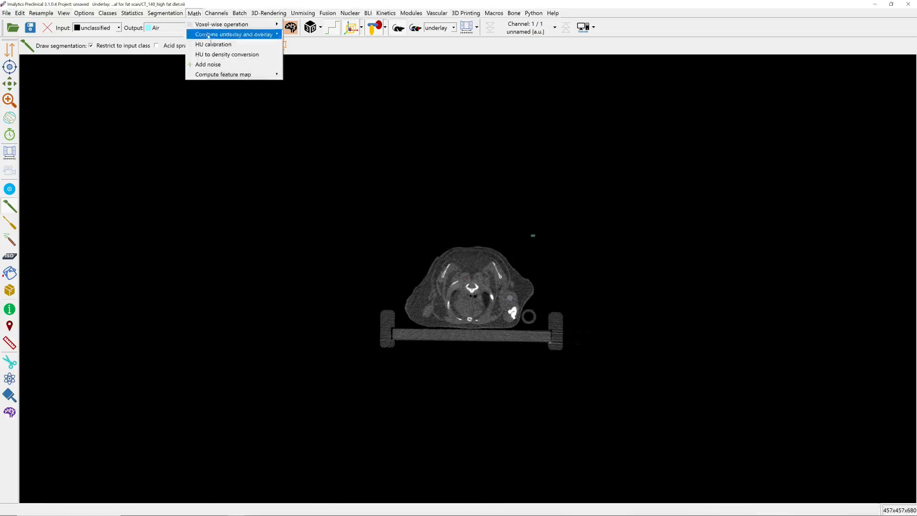
pyautogui.click(221, 61)
pyautogui.click(455, 267)
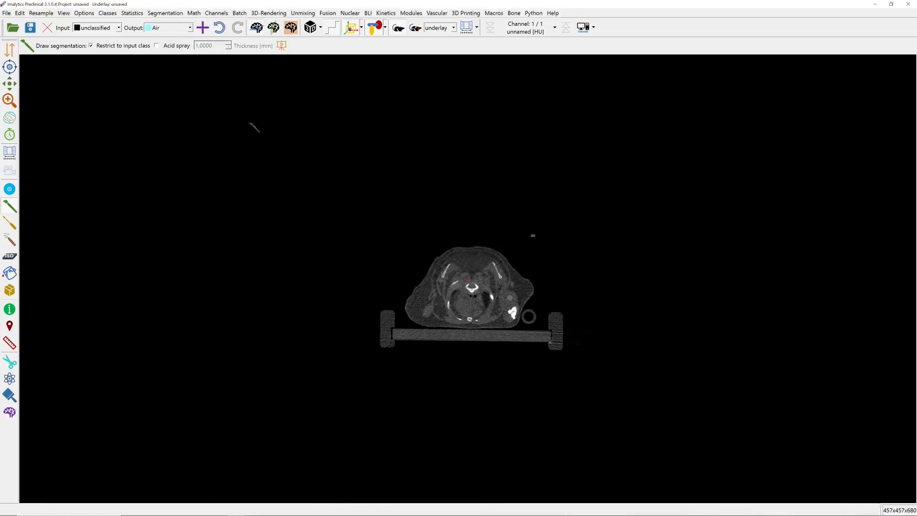
# Check the underlay class statistics of the Water and Air samples.
pyautogui.click(132, 13)
pyautogui.click(158, 45)
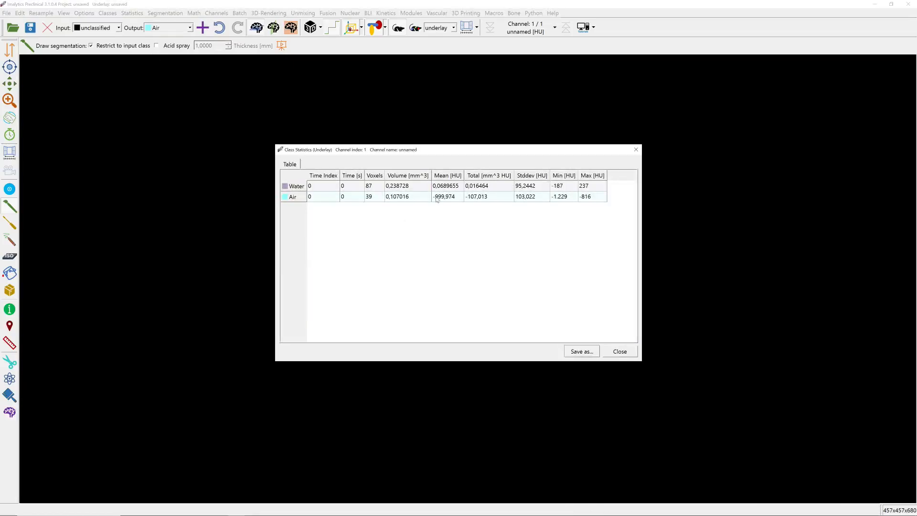
pyautogui.click(620, 351)
# Add a new segmentation class named Matter.
pyautogui.rightClick(435, 194)
pyautogui.click(448, 199)
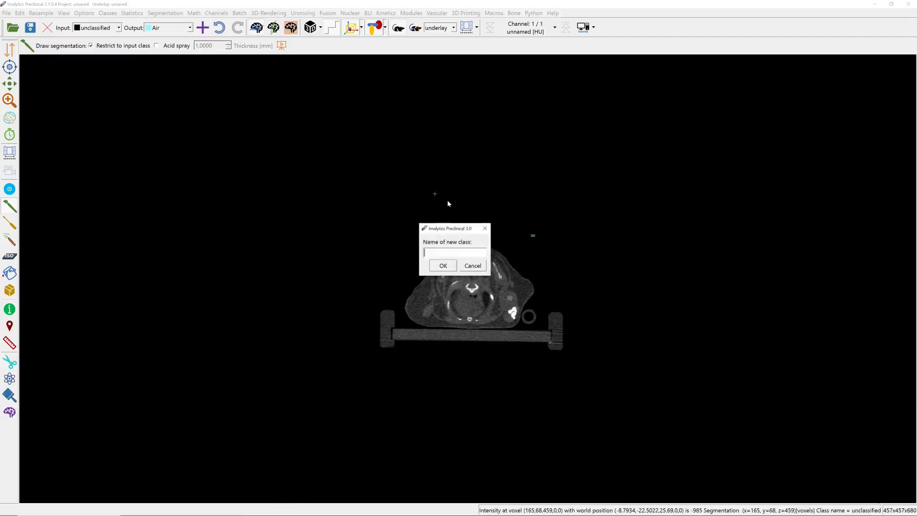
pyautogui.write('Matter')
pyautogui.press('Return')
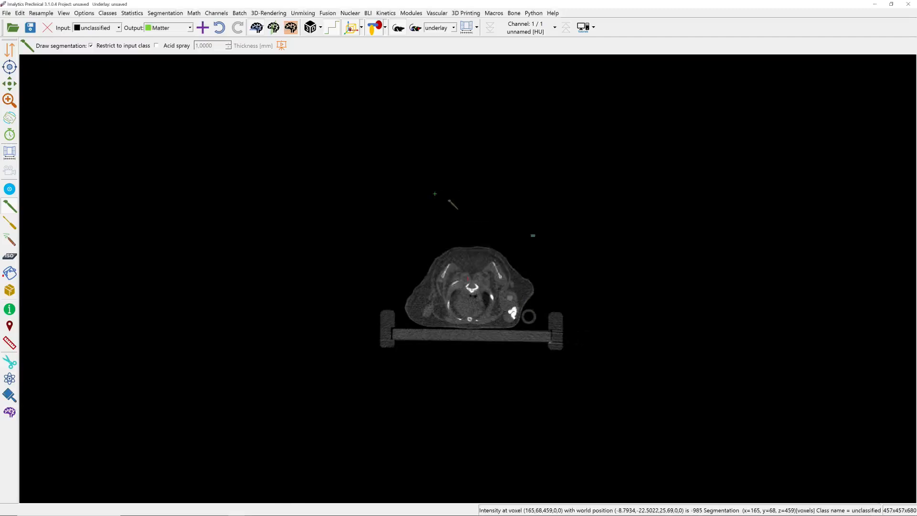
# Fill the Matter class by thresholding the unclassified underlay voxels above -600 HU.
pyautogui.rightClick(447, 199)
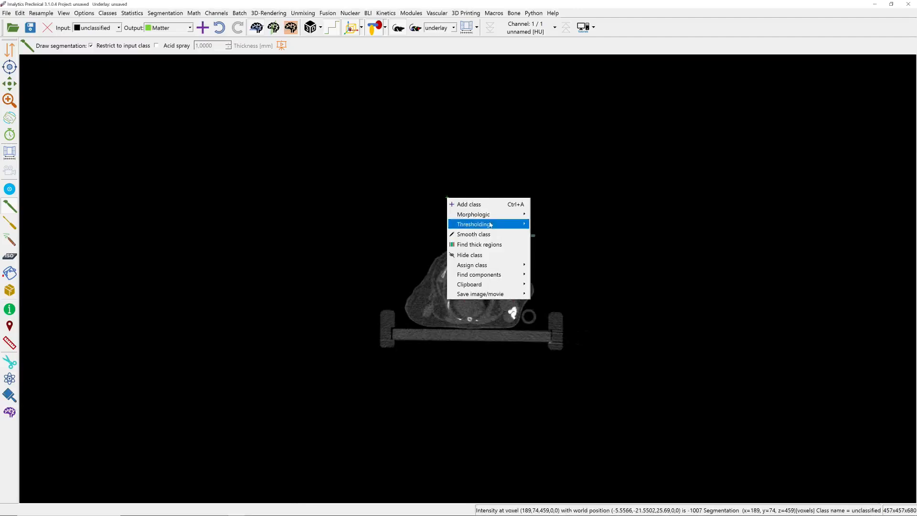
pyautogui.moveTo(489, 224)
pyautogui.click(551, 226)
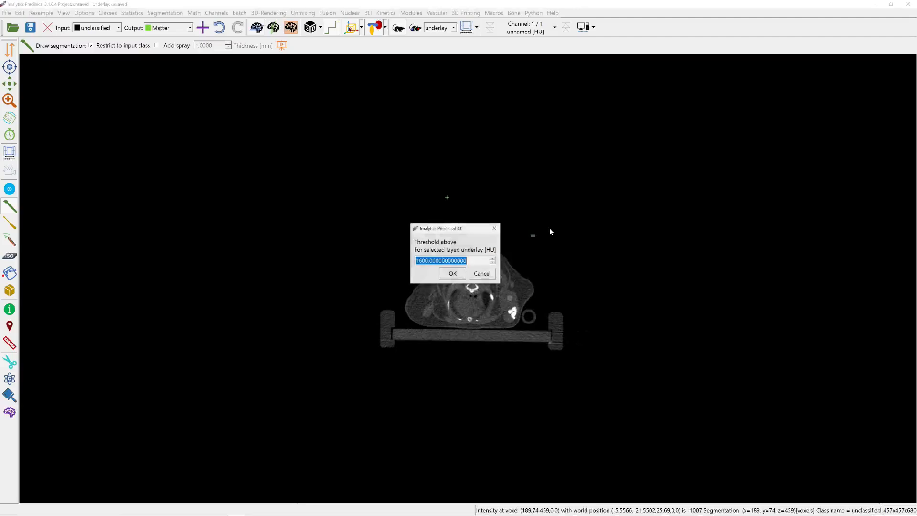
pyautogui.write('-600')
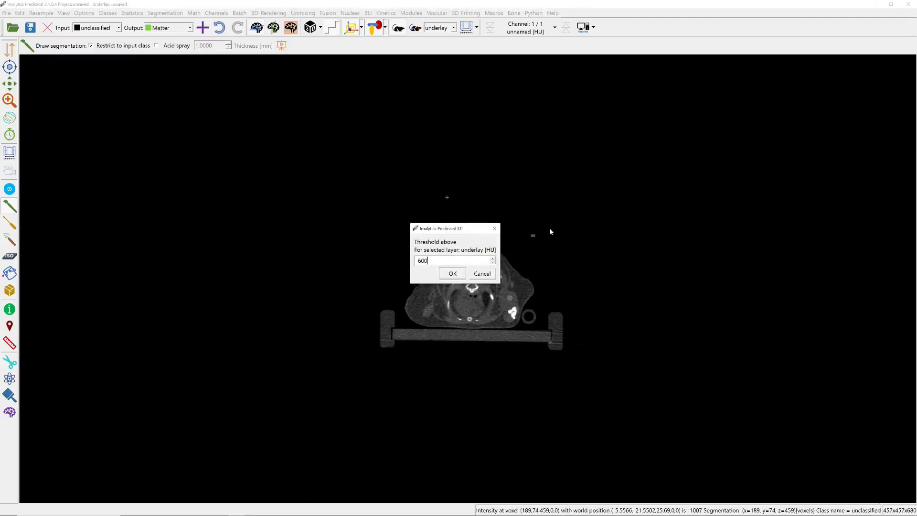
pyautogui.press('Return')
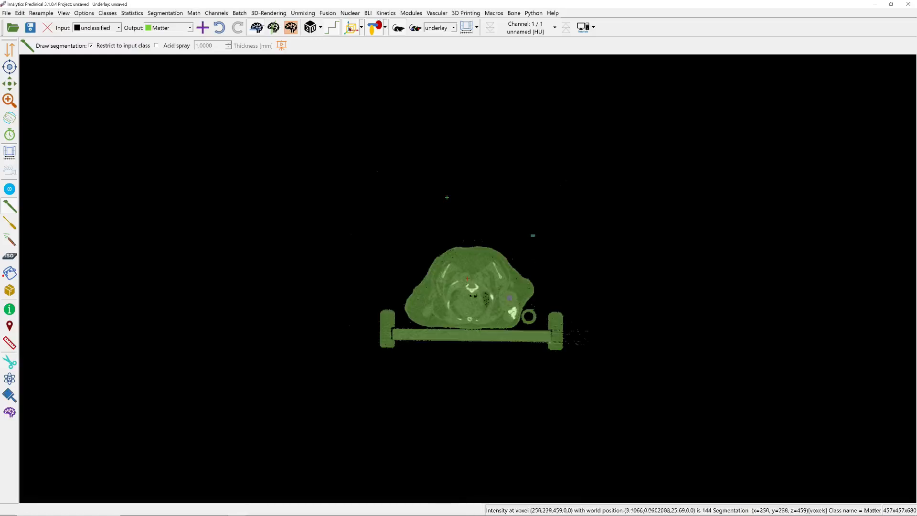
# Segment the bed with the round, bottom mouse bed macro at 3 mm thickness, and the animal with the Body macro.
pyautogui.click(493, 13)
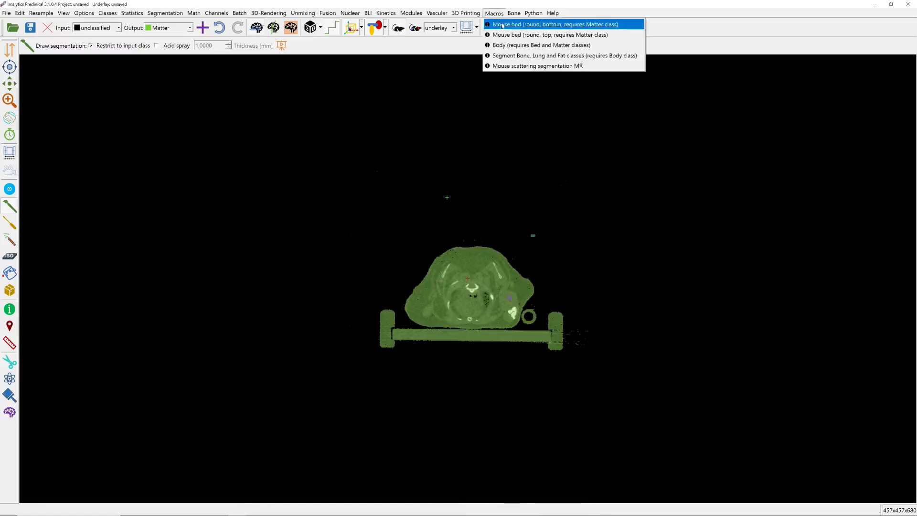
pyautogui.click(515, 24)
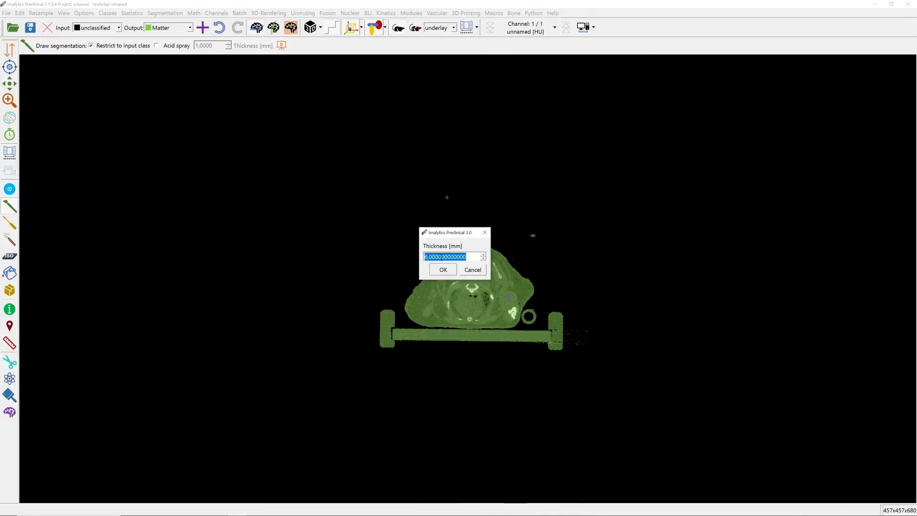
pyautogui.write('3')
pyautogui.press('Return')
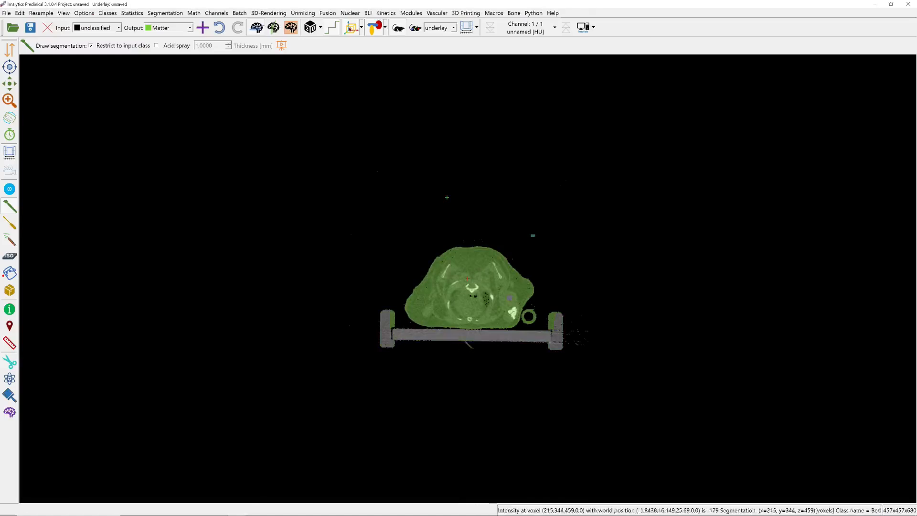
pyautogui.click(494, 13)
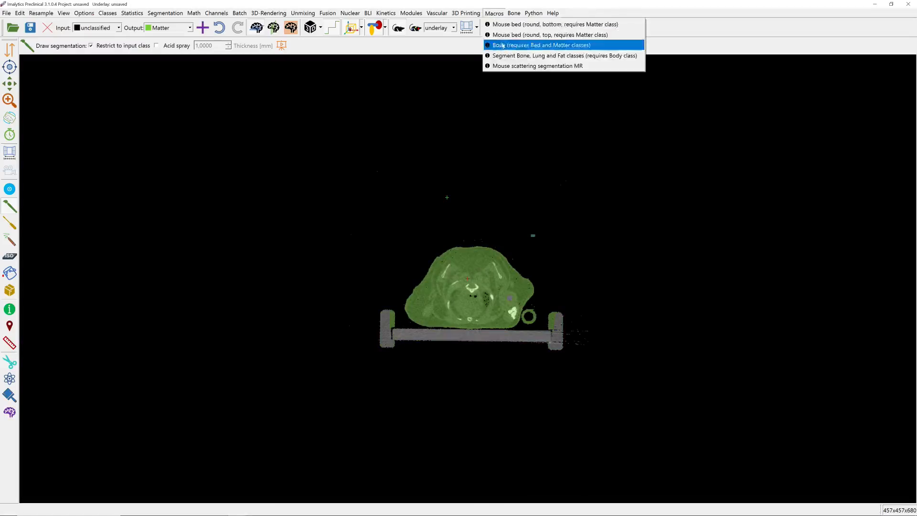
pyautogui.click(514, 46)
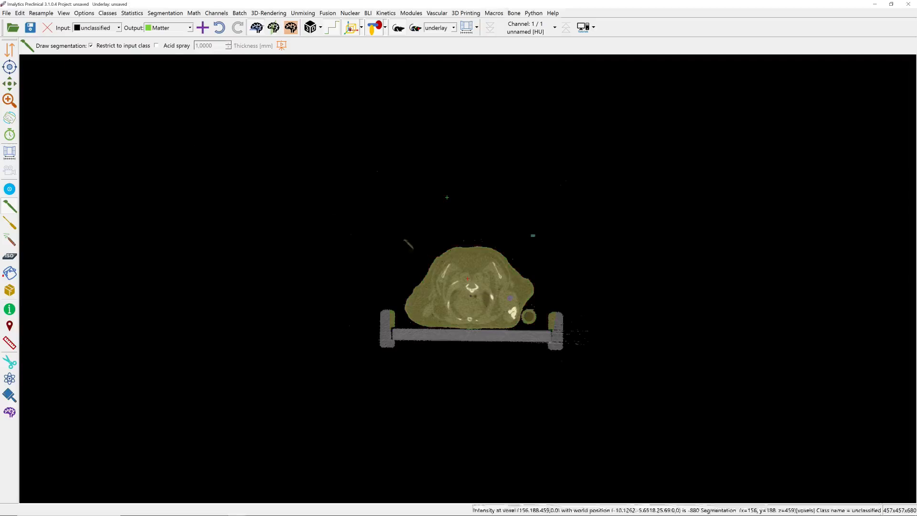
# Save the segmentation as Body in the Tutorial for fat scan folder.
pyautogui.click(7, 12)
pyautogui.moveTo(43, 45)
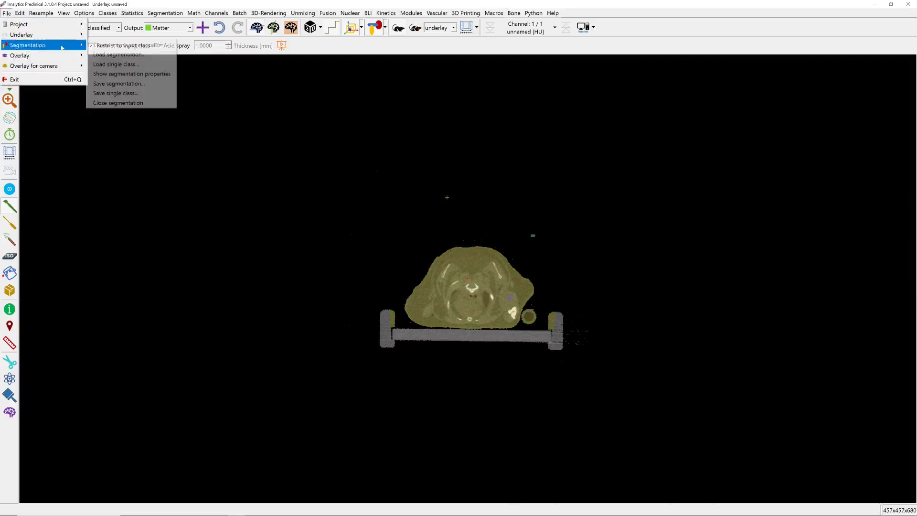
pyautogui.click(123, 83)
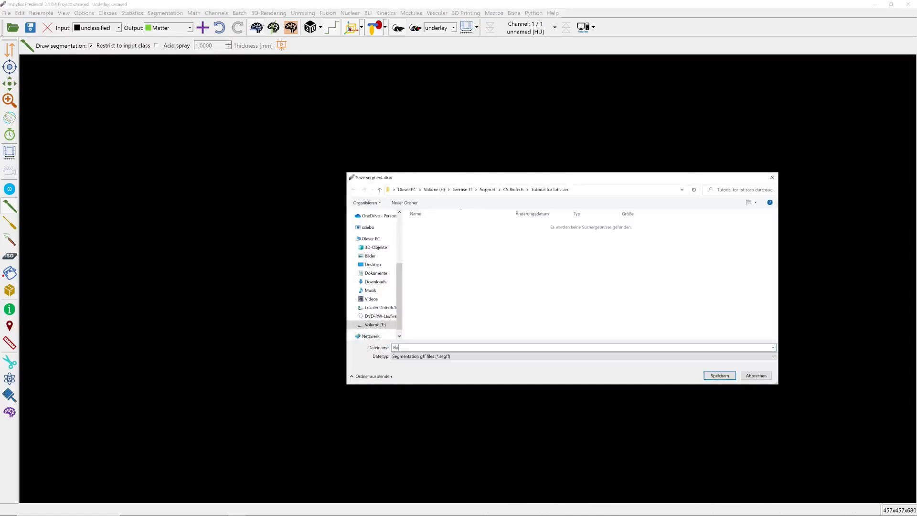
pyautogui.write('Body')
pyautogui.press('Return')
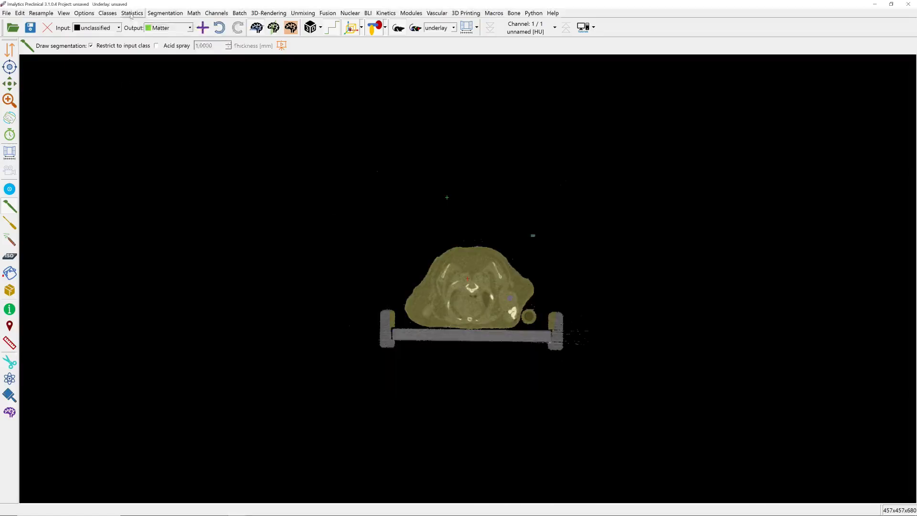
# Export the underlay class statistics to a file named Body.
pyautogui.click(578, 351)
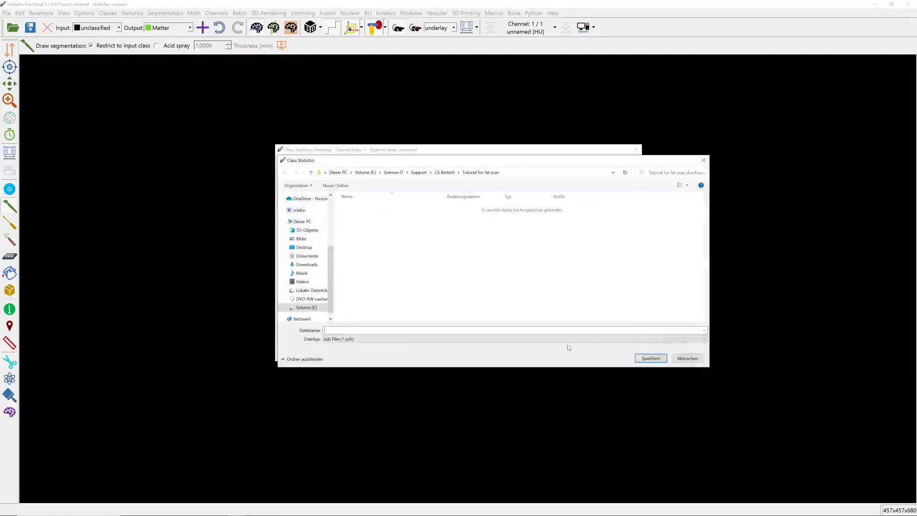
pyautogui.write('Body')
pyautogui.press('Return')
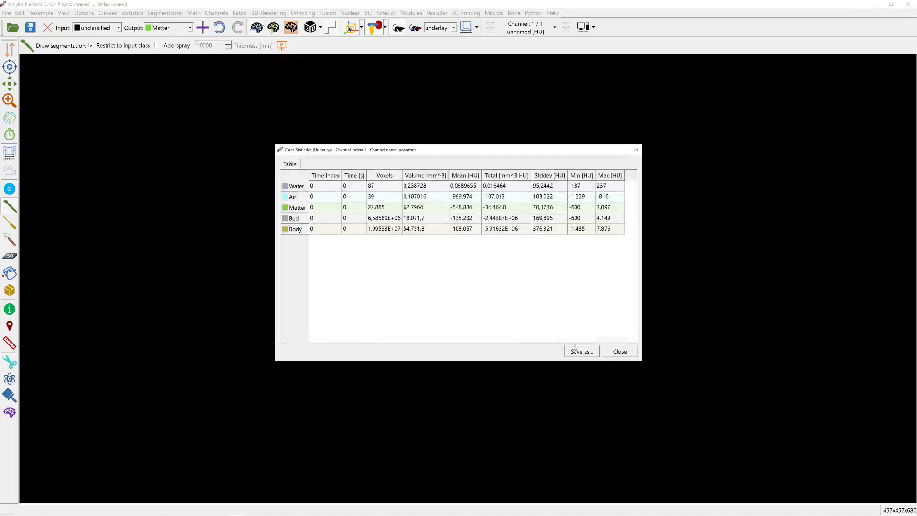
pyautogui.click(619, 350)
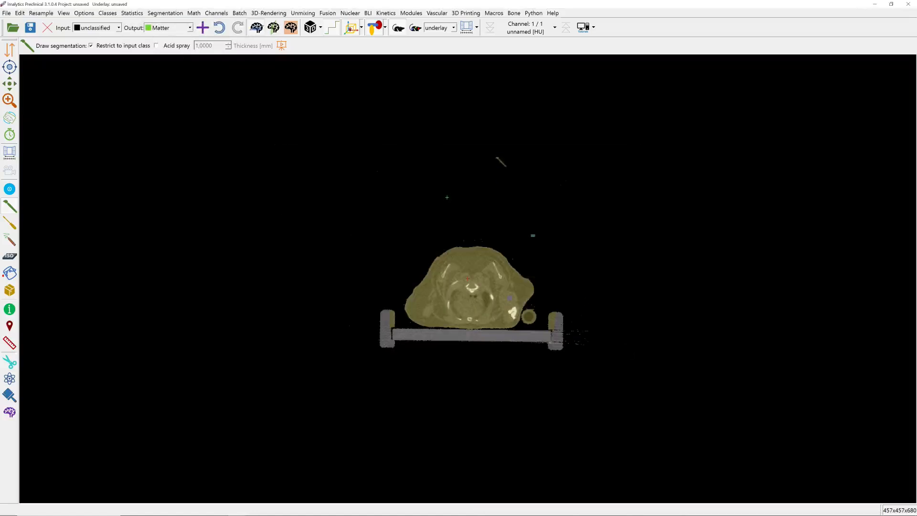
# Run the macro that segments Bone, Lung and Fat, entering the bone and fat thresholds and a lung threshold of -500.
pyautogui.click(493, 13)
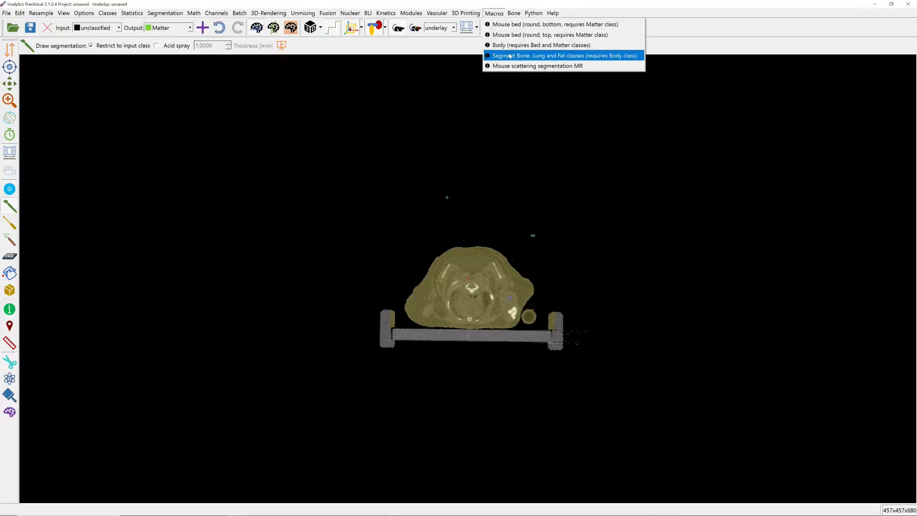
pyautogui.click(551, 56)
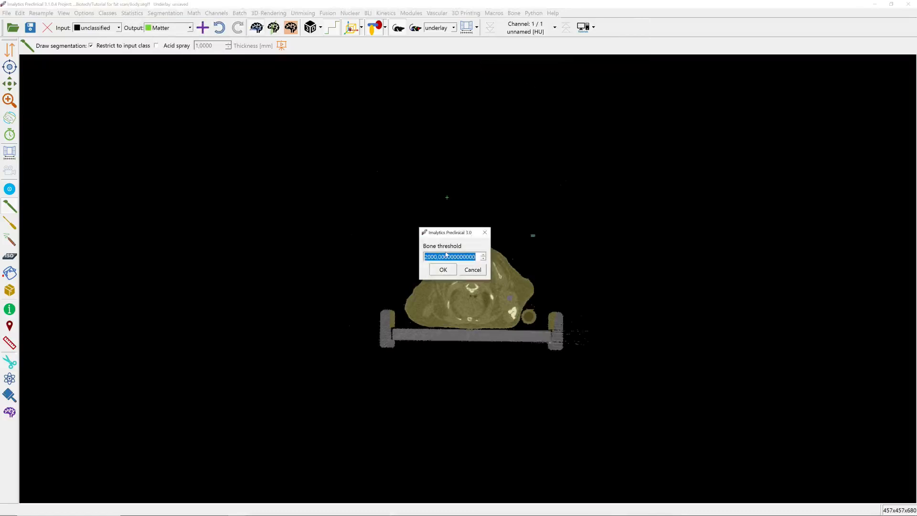
pyautogui.write('10')
pyautogui.press('Return')
pyautogui.write('-50')
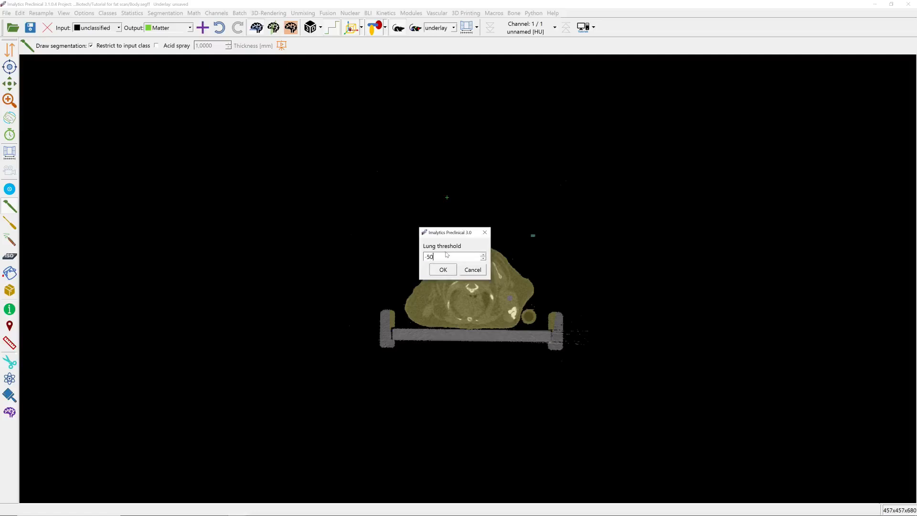
pyautogui.write('0')
pyautogui.press('Return')
pyautogui.write('-3')
pyautogui.press('Return')
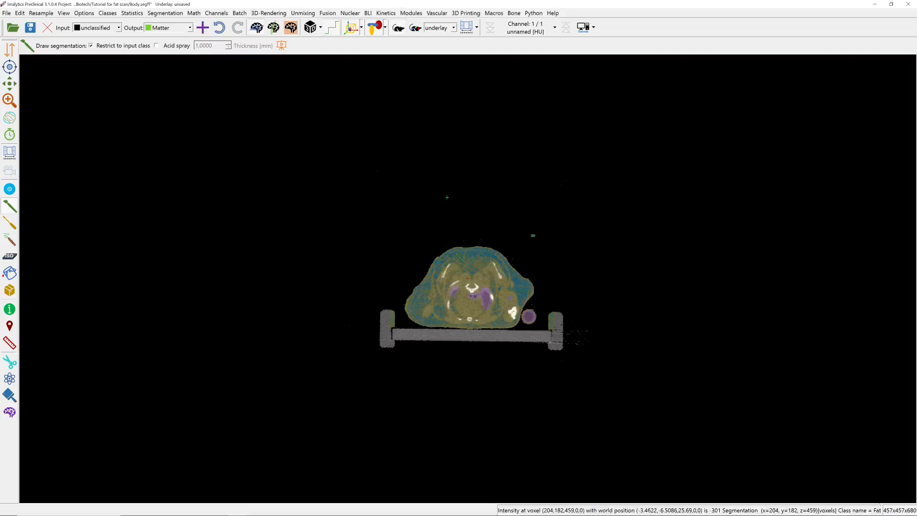
# Apply a morphologic closing with a distance of 2 voxels to the Fat class on a slice through the lungs.
pyautogui.moveTo(456, 301); pyautogui.dragTo(457, 370, button='right')
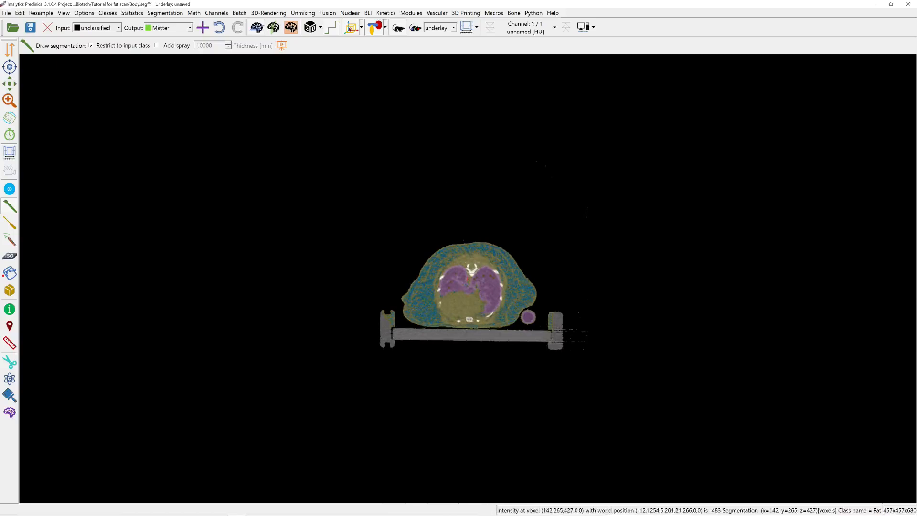
pyautogui.rightClick(423, 298)
pyautogui.moveTo(453, 316)
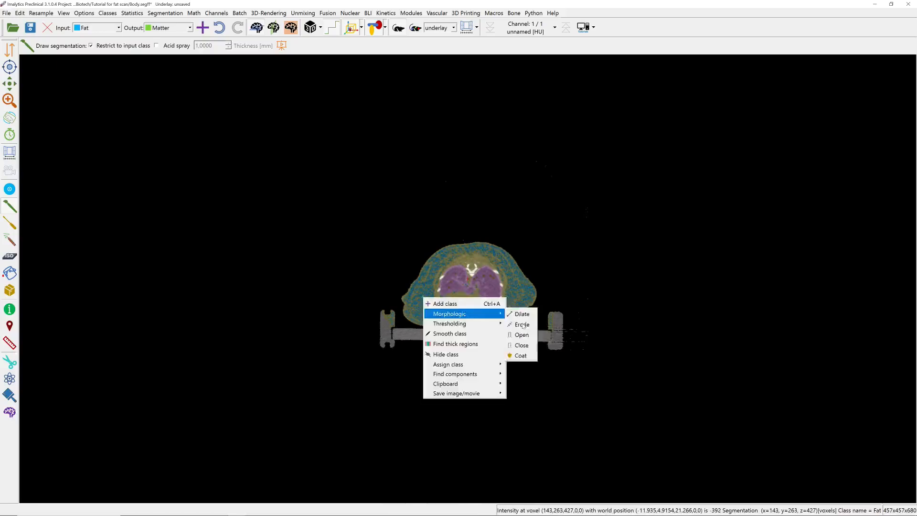
pyautogui.click(531, 346)
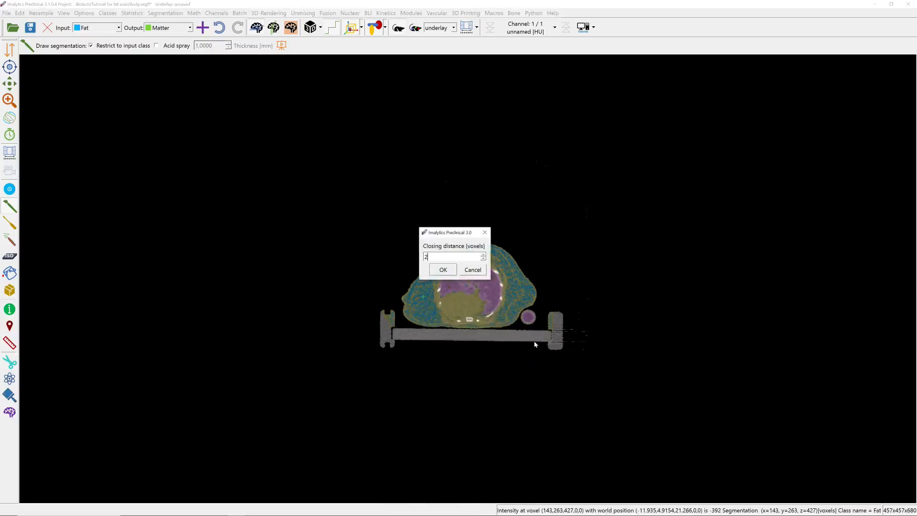
pyautogui.press('Return')
# Save the current segmentation as Fat in the Tutorial for fat scan folder.
pyautogui.click(7, 13)
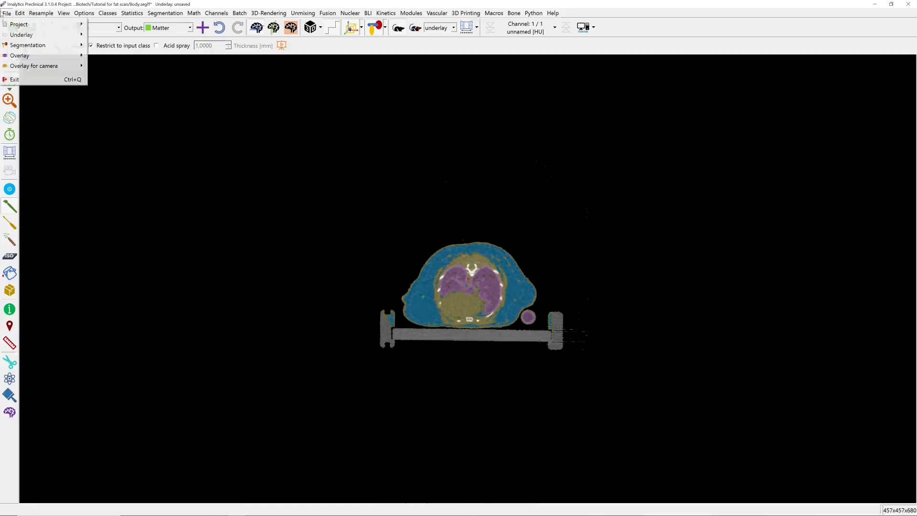
pyautogui.moveTo(43, 45)
pyautogui.click(113, 83)
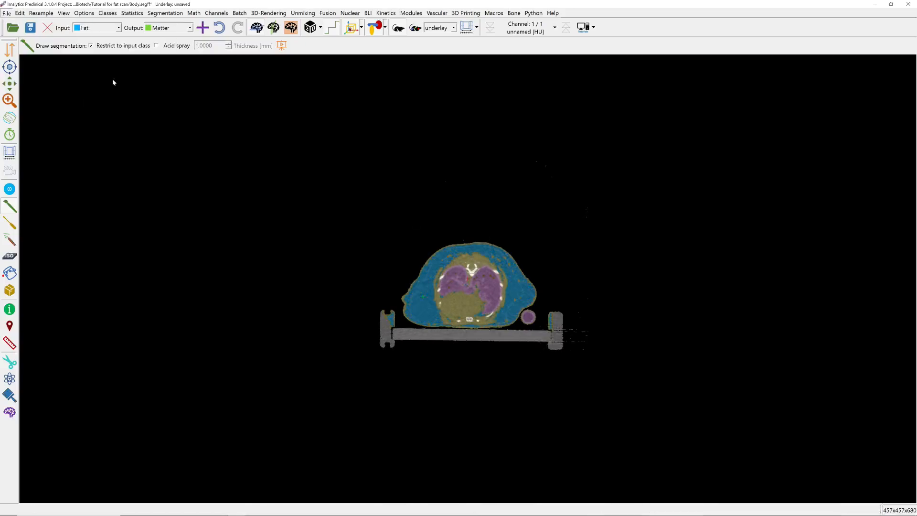
pyautogui.write('Fa')
pyautogui.press('Return')
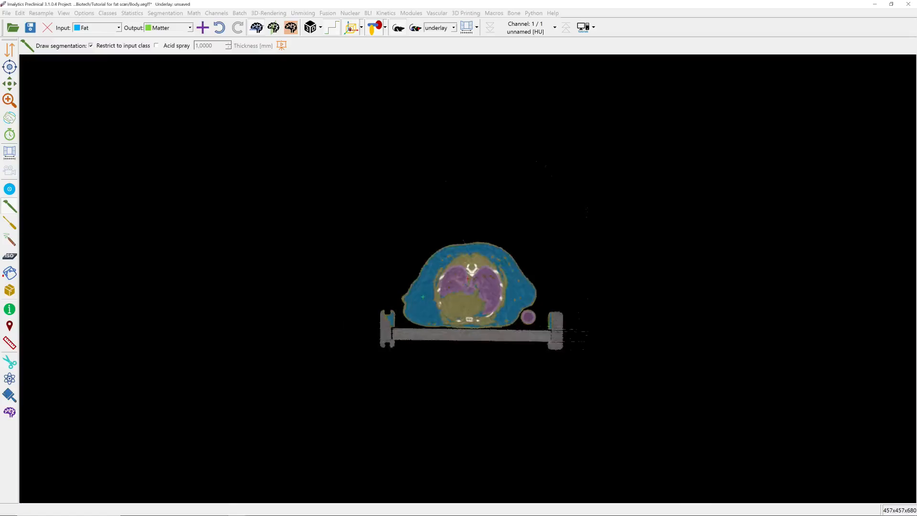
# Export the underlay class statistics to an ods file named Fat in the Tutorial for fat scan folder.
pyautogui.click(132, 13)
pyautogui.click(141, 23)
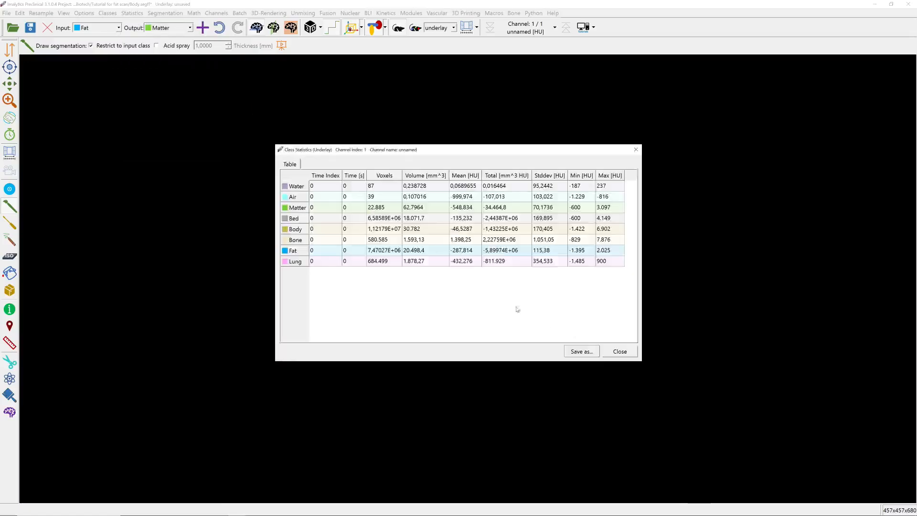
pyautogui.click(583, 353)
pyautogui.write('Fat')
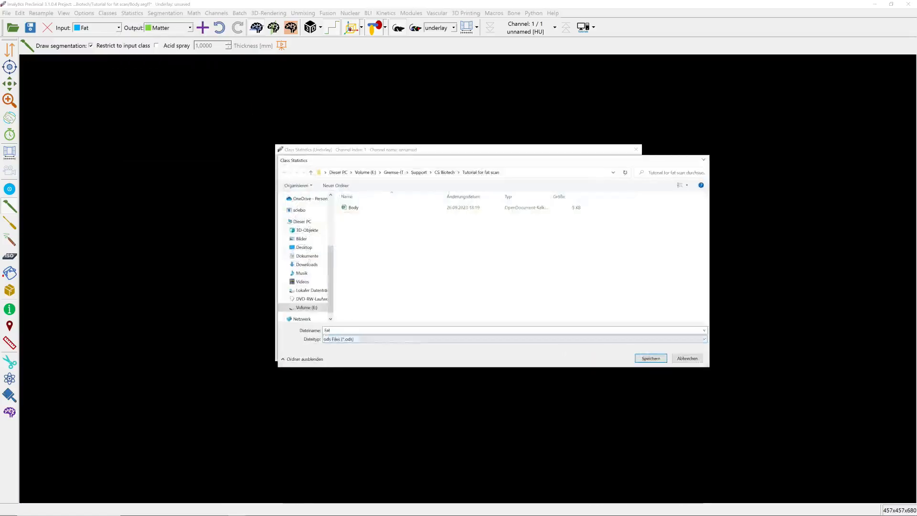
pyautogui.press('Return')
pyautogui.click(616, 354)
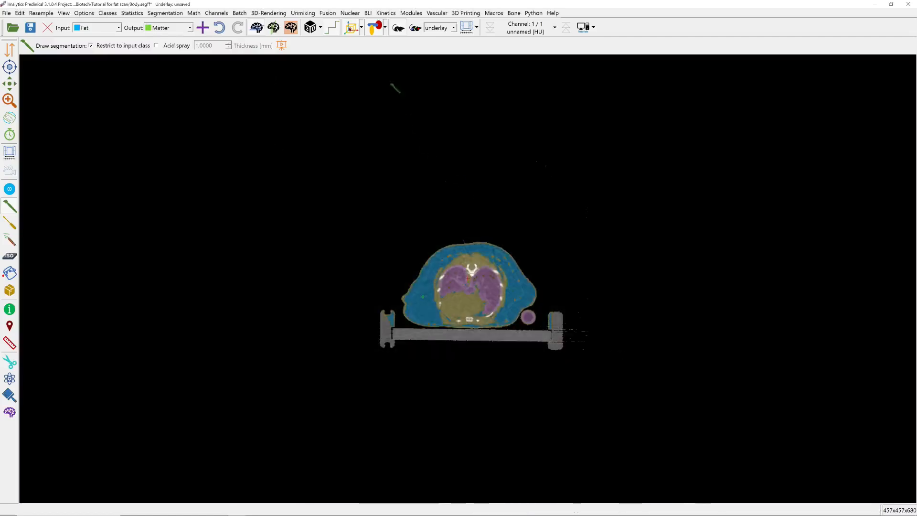
# Add a new segmentation class named Visceral fat.
pyautogui.click(202, 27)
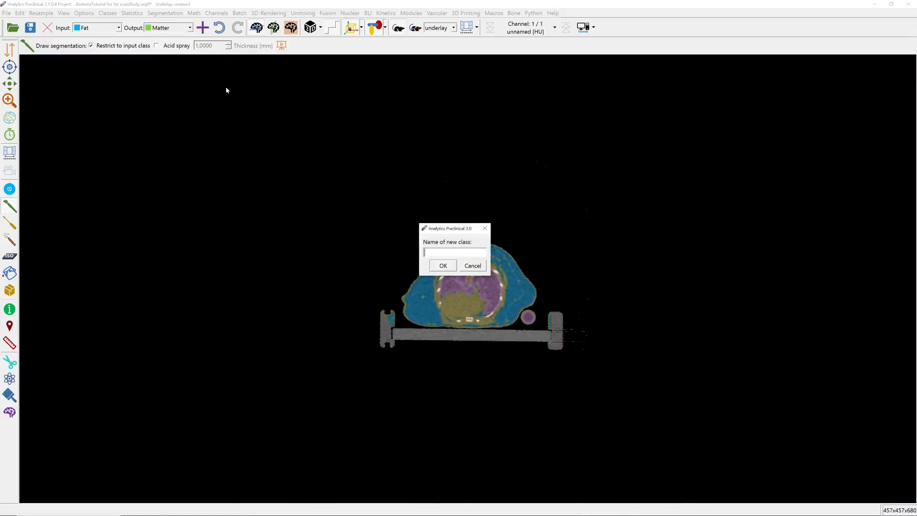
pyautogui.write('Visceral fat')
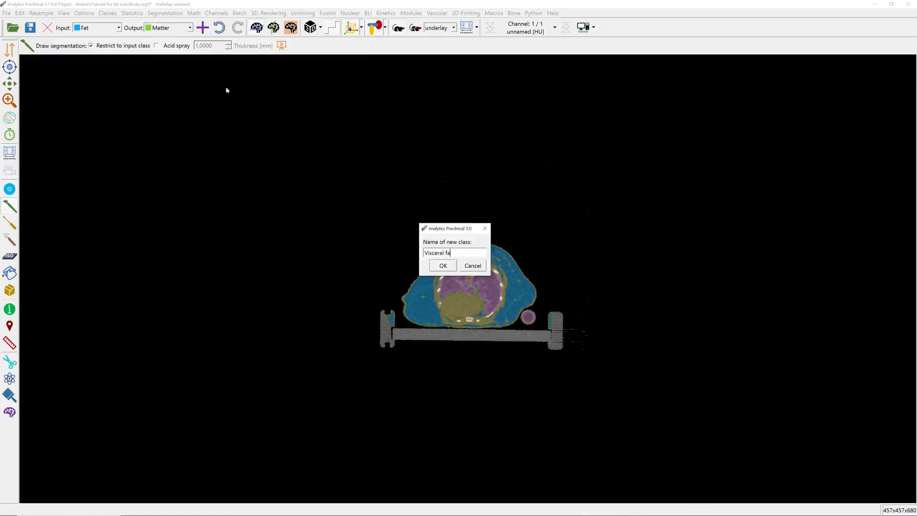
pyautogui.press('Return')
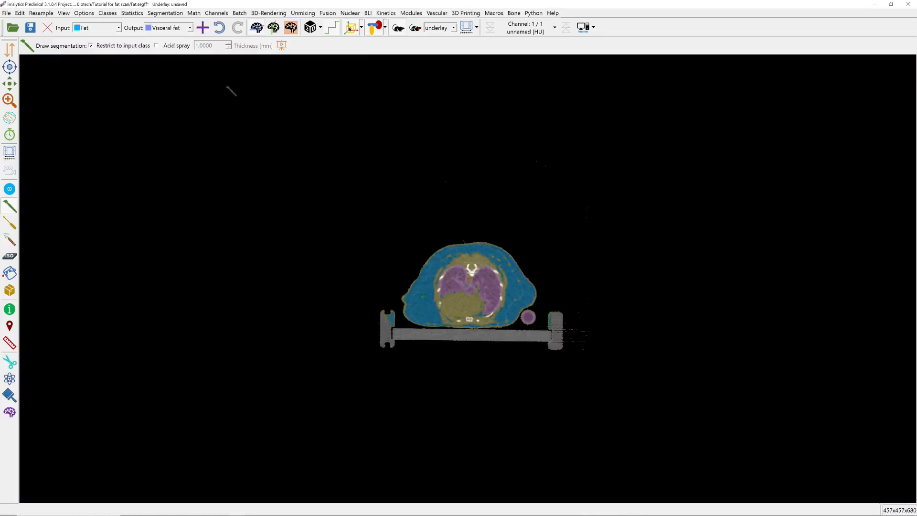
# With the segmentation hidden, set Scribbles to Convex connection and Lines drawing mode and outline the abdominal cavity beneath the pelvis on slice z=121.
pyautogui.click(374, 31)
pyautogui.scroll(-5, 509, 334)
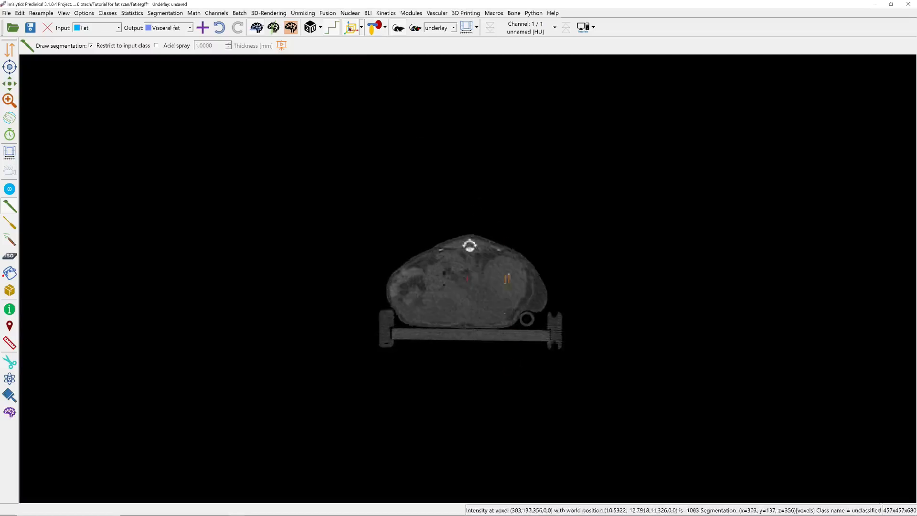
pyautogui.scroll(-10, 507, 279)
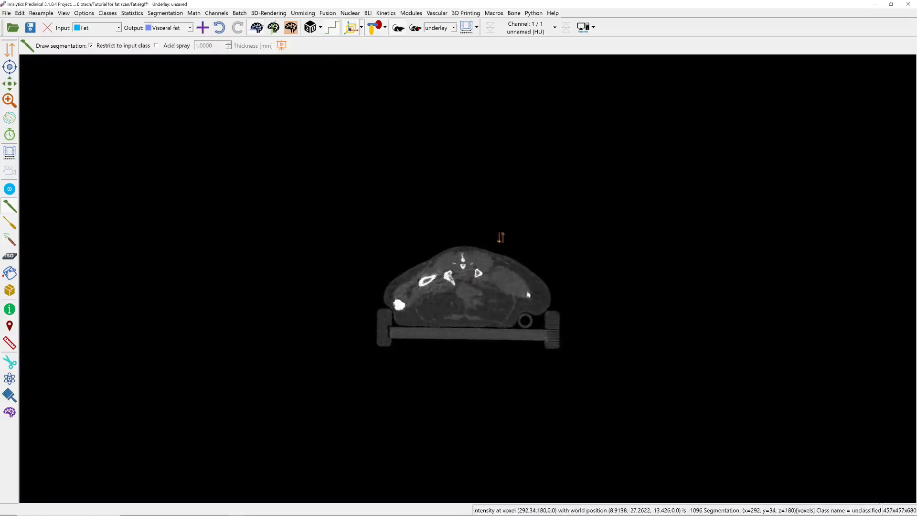
pyautogui.scroll(-5, 500, 237)
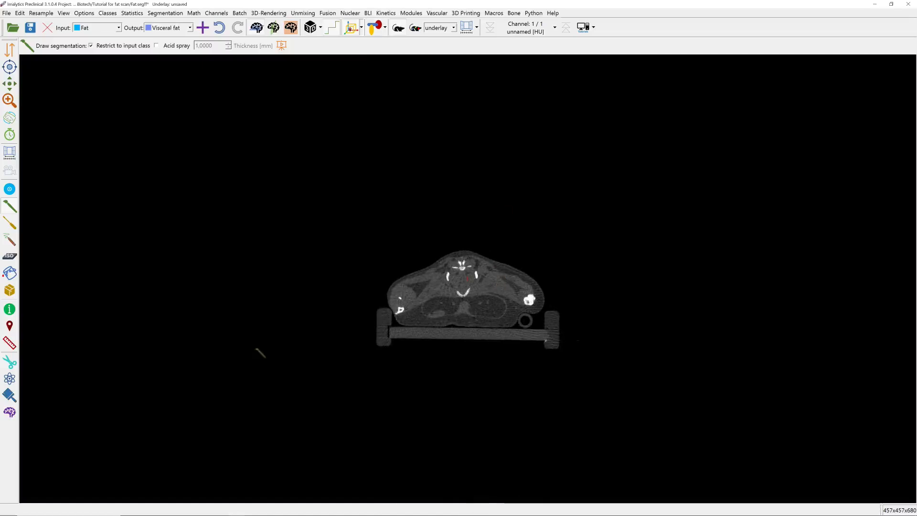
pyautogui.click(10, 240)
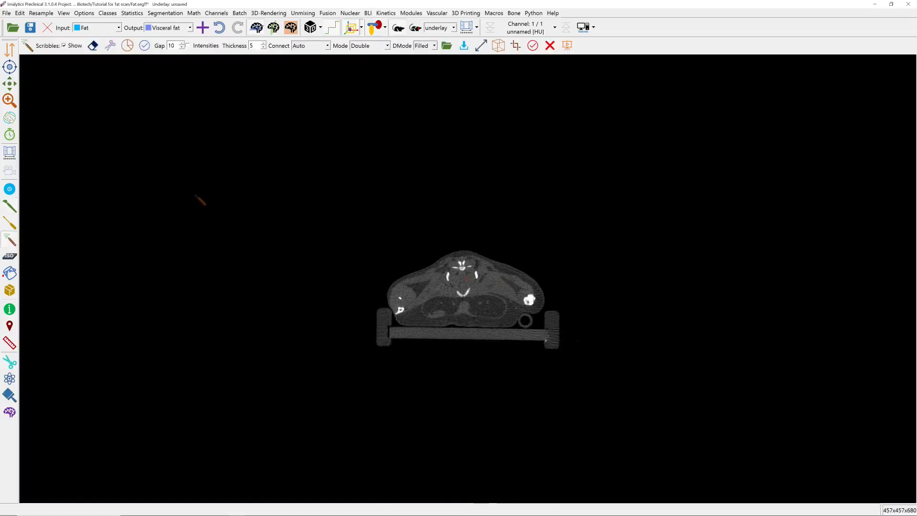
pyautogui.click(320, 48)
pyautogui.click(320, 63)
pyautogui.click(427, 48)
pyautogui.click(422, 55)
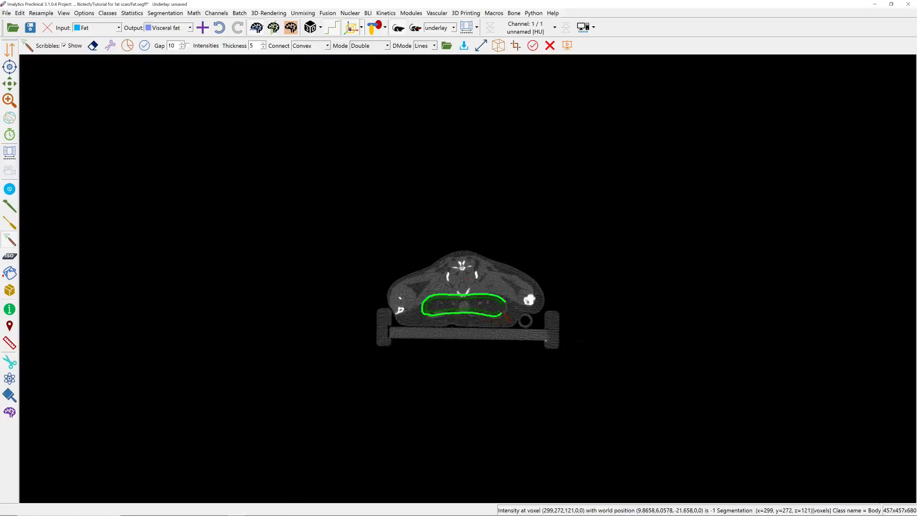
# Outline the abdominal cavity inside the subcutaneous fat with scribbles on slices z=187 and z=252.
pyautogui.scroll(-10, 465, 296)
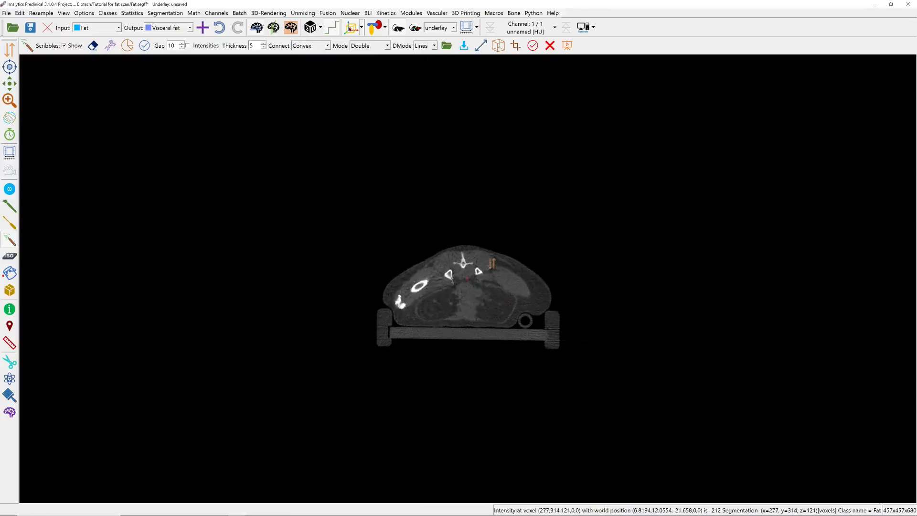
pyautogui.scroll(-10, 467, 287)
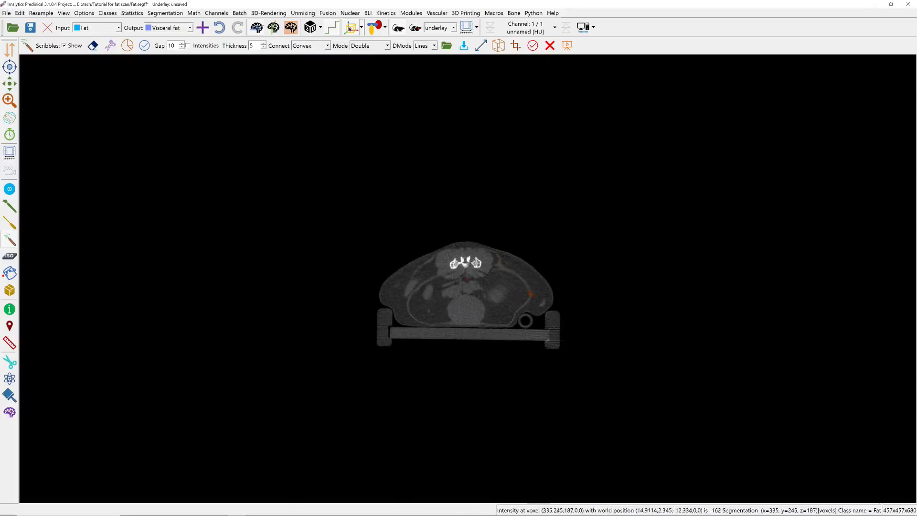
pyautogui.moveTo(525, 286)
pyautogui.mouseDown()
pyautogui.moveTo(508, 270)
pyautogui.moveTo(449, 271)
pyautogui.mouseUp()
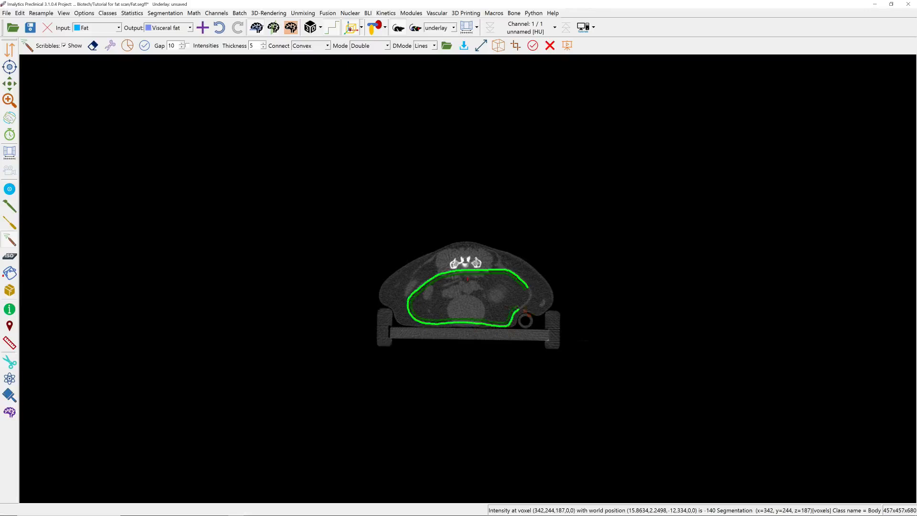
pyautogui.scroll(-20, 534, 300)
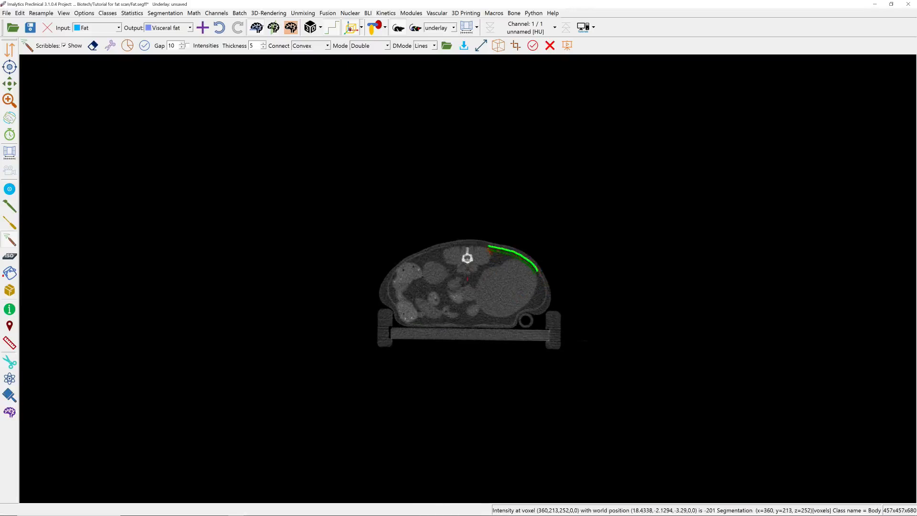
pyautogui.moveTo(450, 247); pyautogui.dragTo(391, 275)
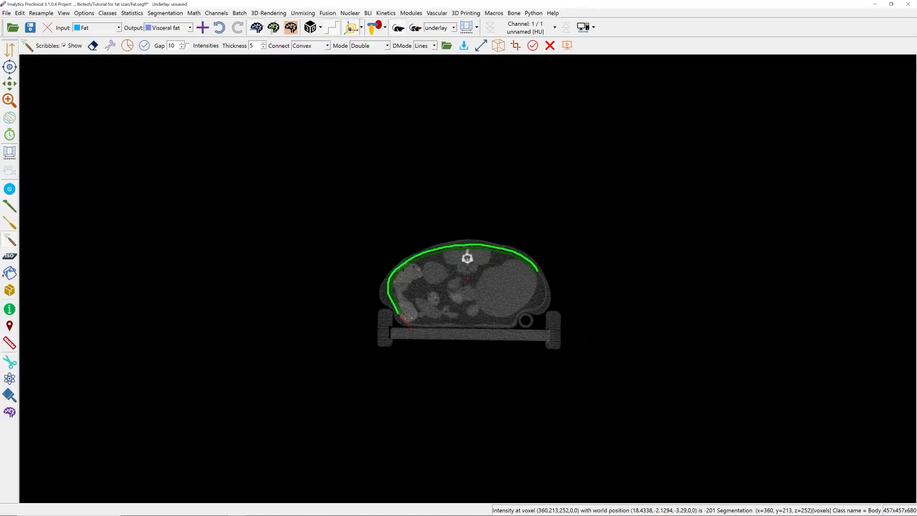
pyautogui.moveTo(444, 325); pyautogui.dragTo(471, 326)
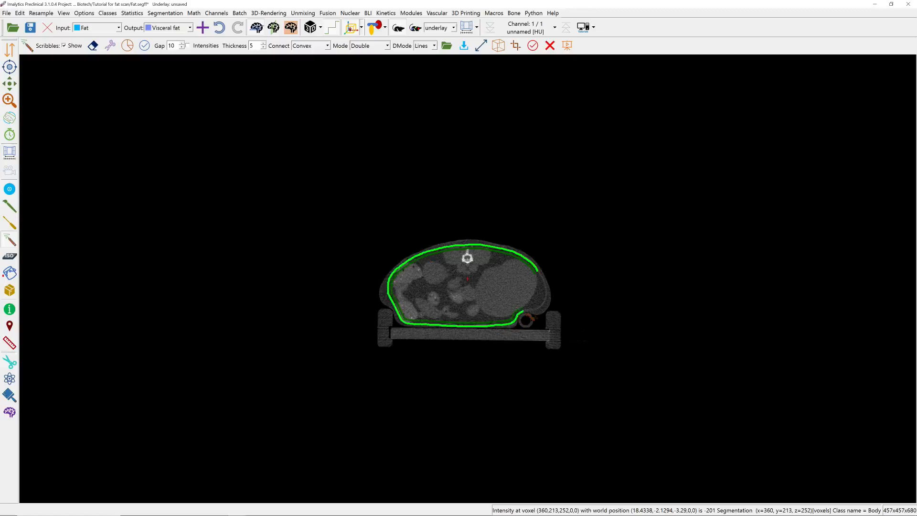
pyautogui.moveTo(531, 317); pyautogui.dragTo(540, 311)
# Outline the abdominal cavity with scribbles on slice z=333 and on slice z=367 near its upper end, checking the segmentation between them.
pyautogui.moveTo(520, 307); pyautogui.dragTo(468, 168, button='right')
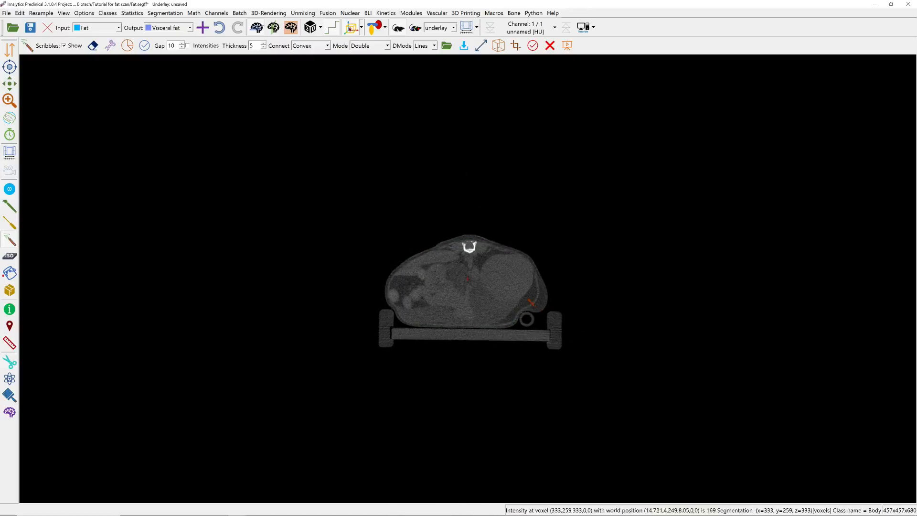
pyautogui.moveTo(533, 271); pyautogui.dragTo(528, 262)
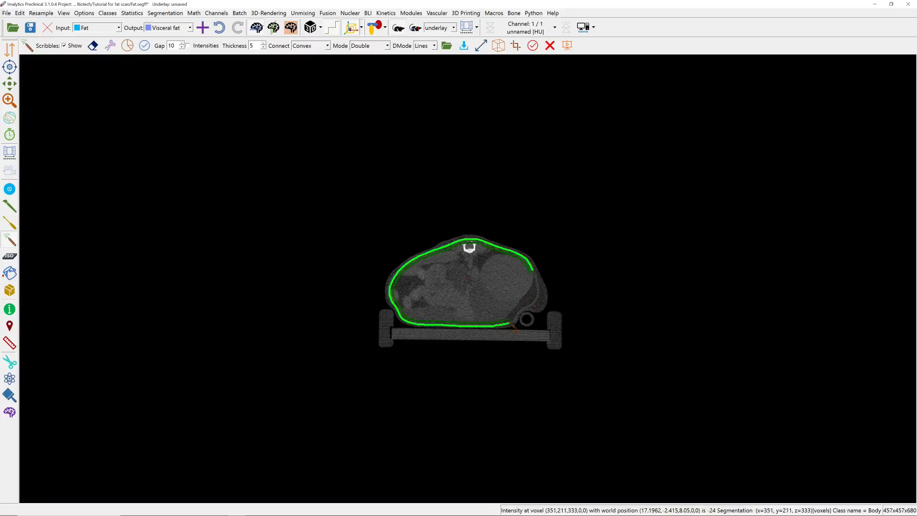
pyautogui.moveTo(513, 325); pyautogui.dragTo(543, 305)
pyautogui.click(375, 27)
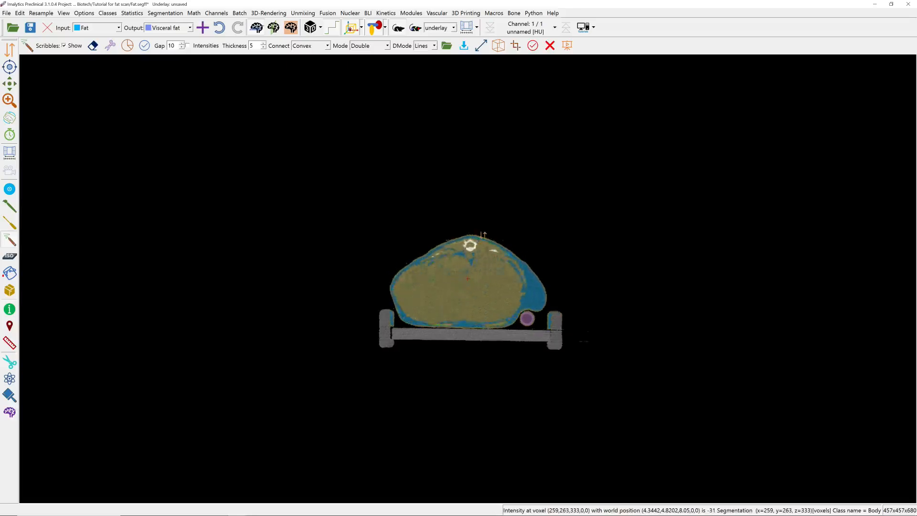
pyautogui.moveTo(483, 235)
pyautogui.mouseDown(button='right')
pyautogui.moveTo(480, 215)
pyautogui.moveTo(480, 256)
pyautogui.mouseUp(button='right')
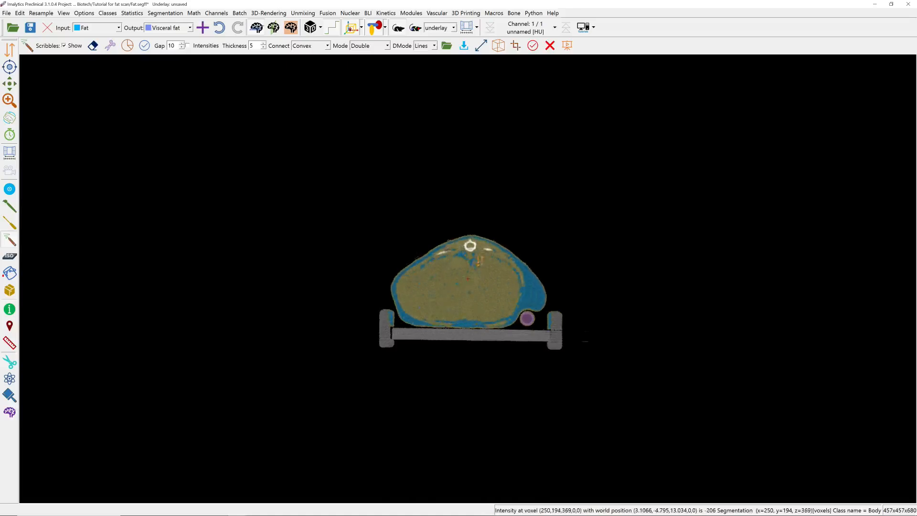
pyautogui.click(375, 27)
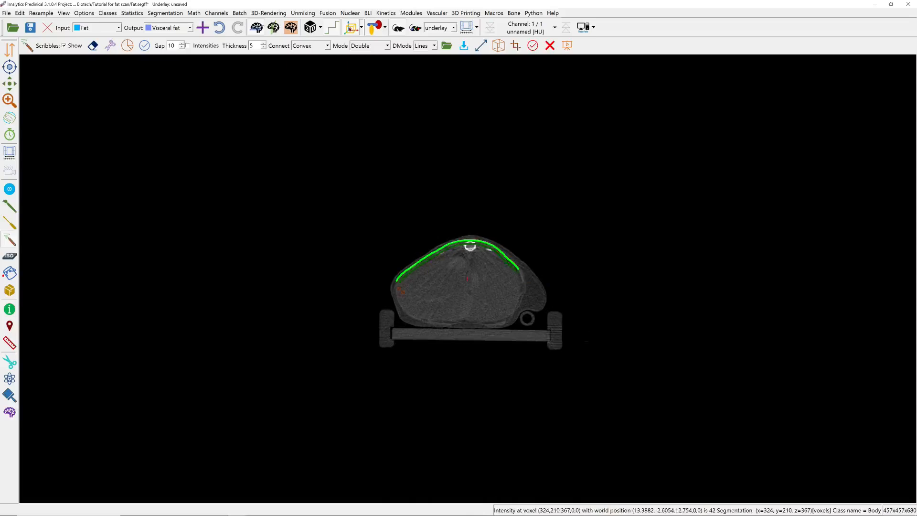
pyautogui.moveTo(396, 299)
pyautogui.mouseDown()
pyautogui.moveTo(409, 315)
pyautogui.moveTo(436, 324)
pyautogui.mouseUp()
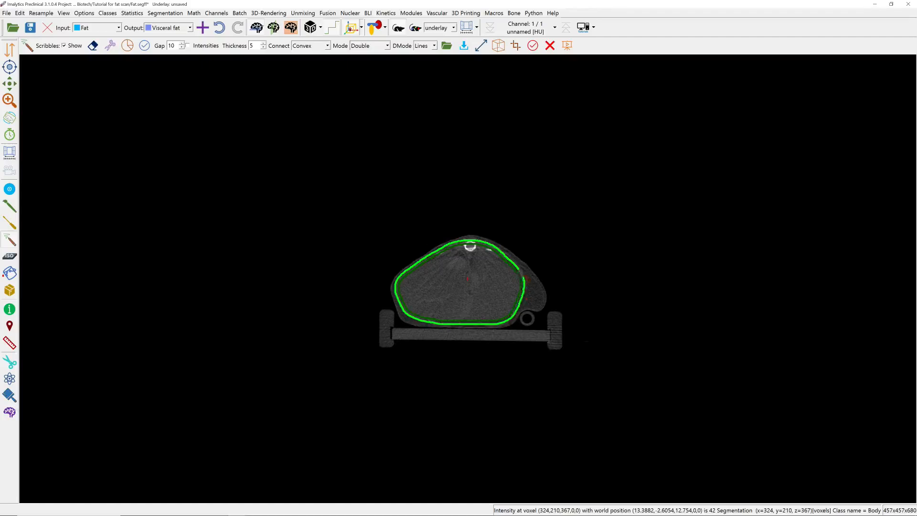
pyautogui.moveTo(525, 282); pyautogui.dragTo(519, 269)
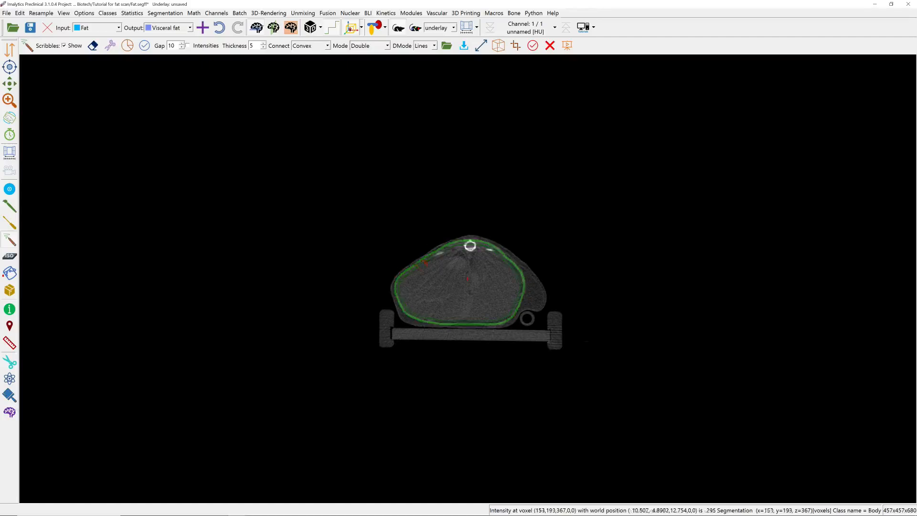
# Apply the scribbles to fill the outlined abdominal volume with the Visceral fat class, with the segmentation shown.
pyautogui.click(144, 47)
pyautogui.click(144, 48)
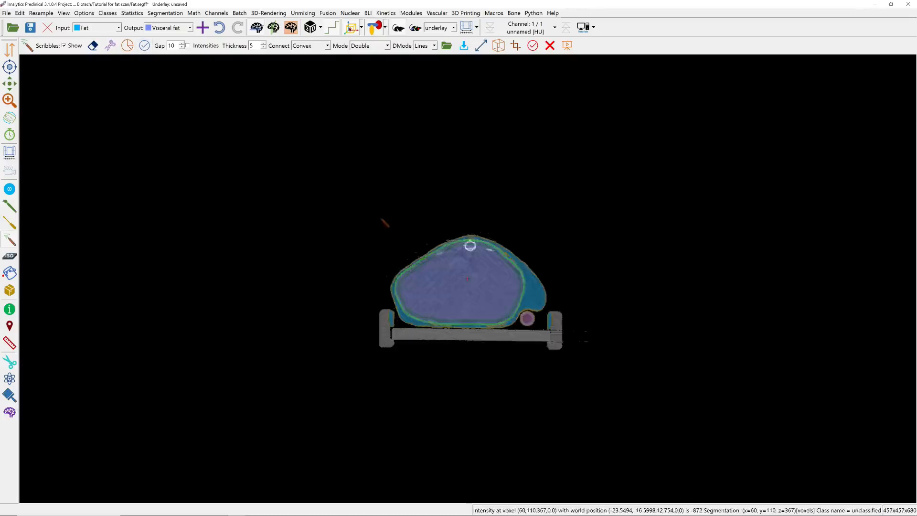
pyautogui.moveTo(385, 223); pyautogui.dragTo(406, 364, button='right')
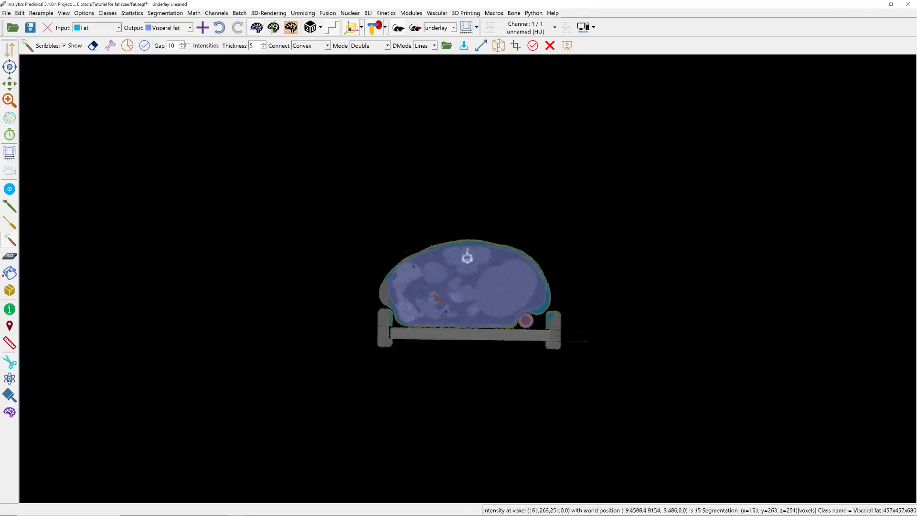
# Threshold the Visceral fat class above -300 HU, moving those voxels to unclassified.
pyautogui.rightClick(430, 271)
pyautogui.click(170, 27)
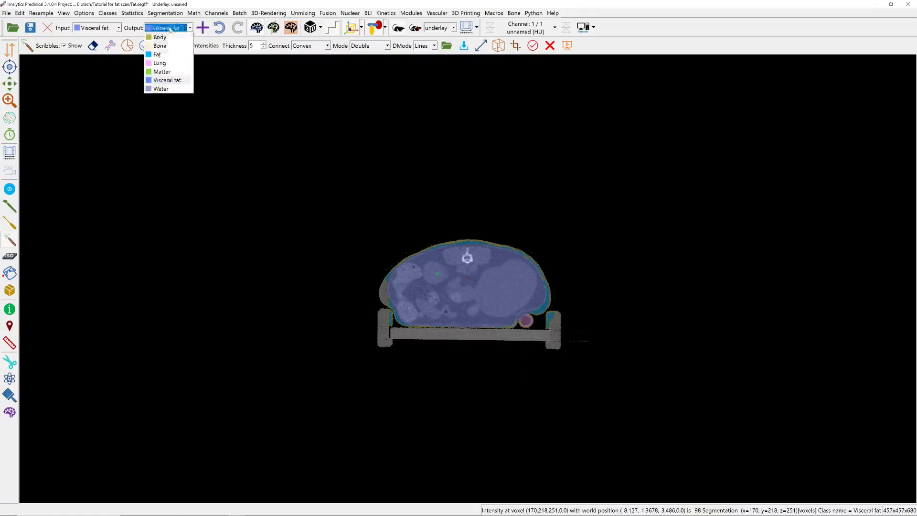
pyautogui.click(160, 36)
pyautogui.rightClick(431, 278)
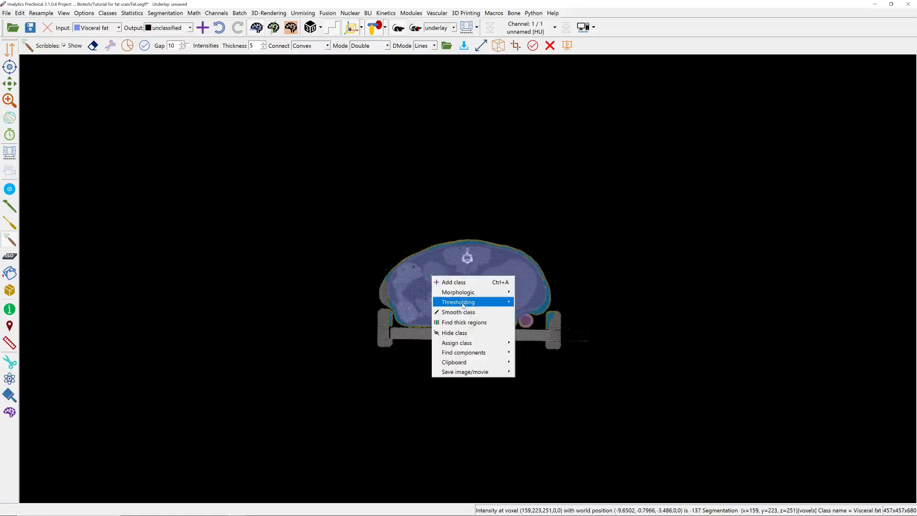
pyautogui.moveTo(463, 302)
pyautogui.click(541, 307)
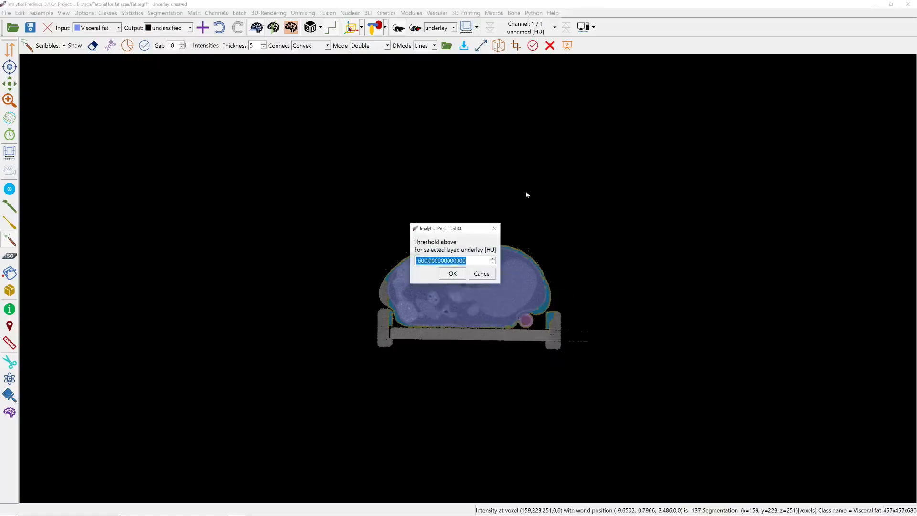
pyautogui.write('-100')
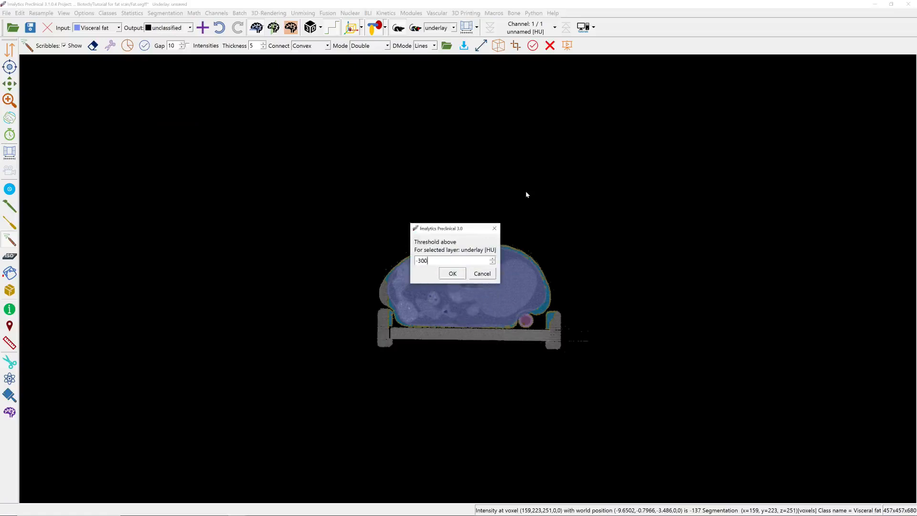
pyautogui.press('Return')
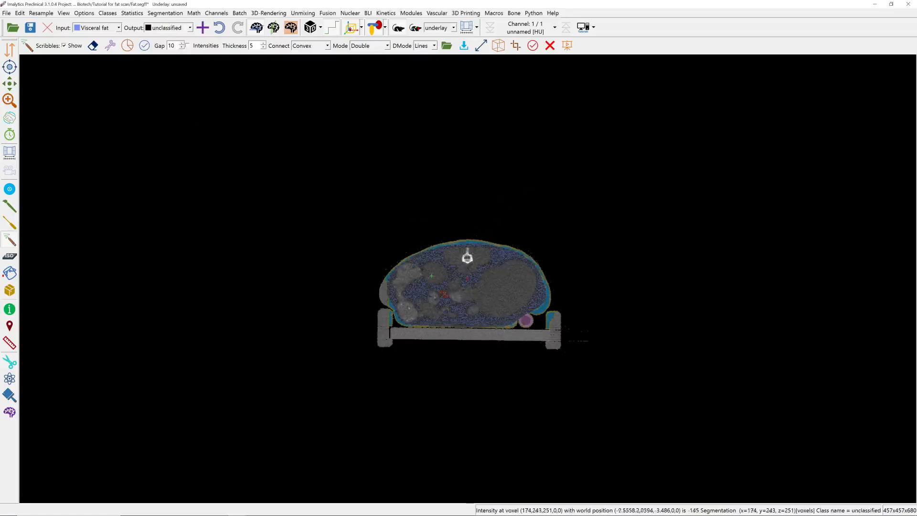
# Apply a morphological closing with a distance of 2.0 voxels to the Visceral fat class.
pyautogui.rightClick(425, 294)
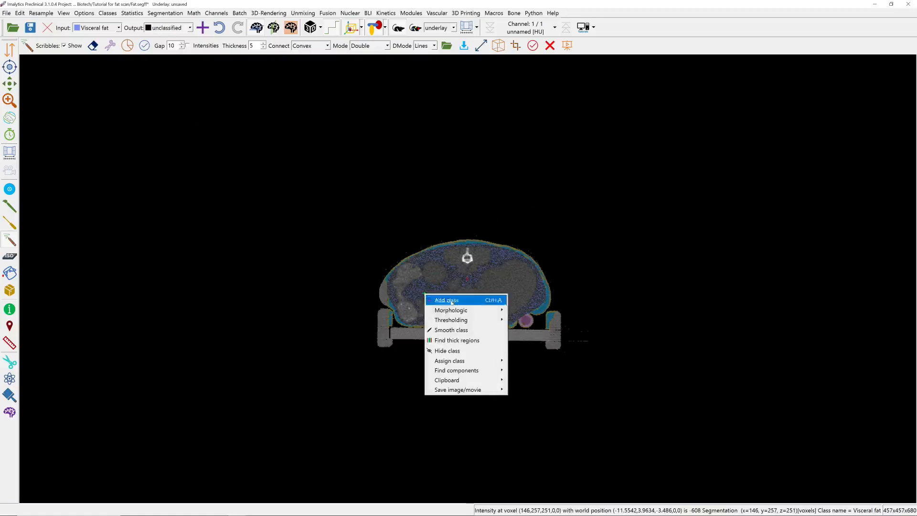
pyautogui.moveTo(473, 310)
pyautogui.click(523, 331)
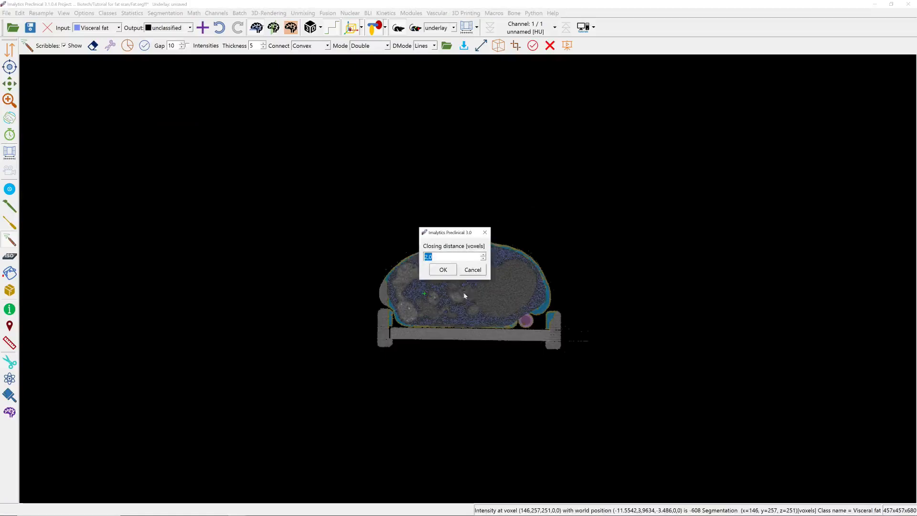
pyautogui.click(443, 268)
# Save the segmentation as a SEGFF file named Visceral fat.
pyautogui.click(7, 12)
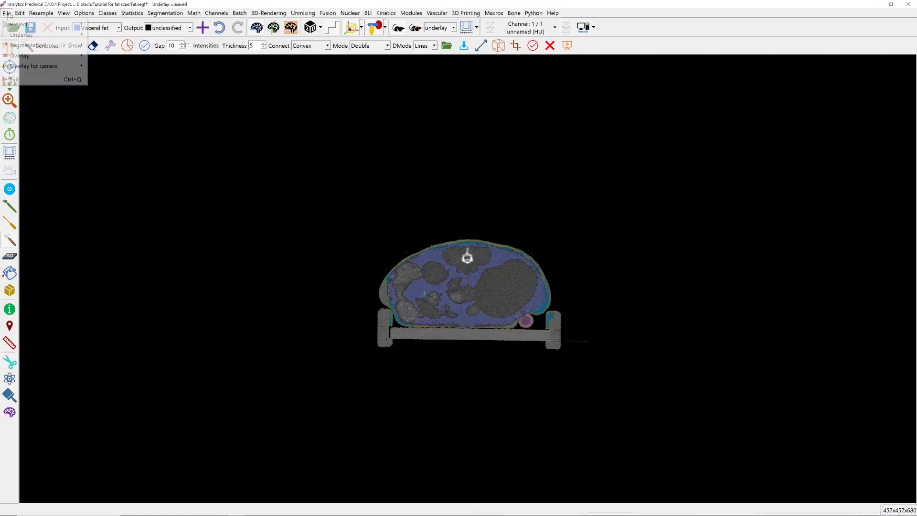
pyautogui.moveTo(43, 45)
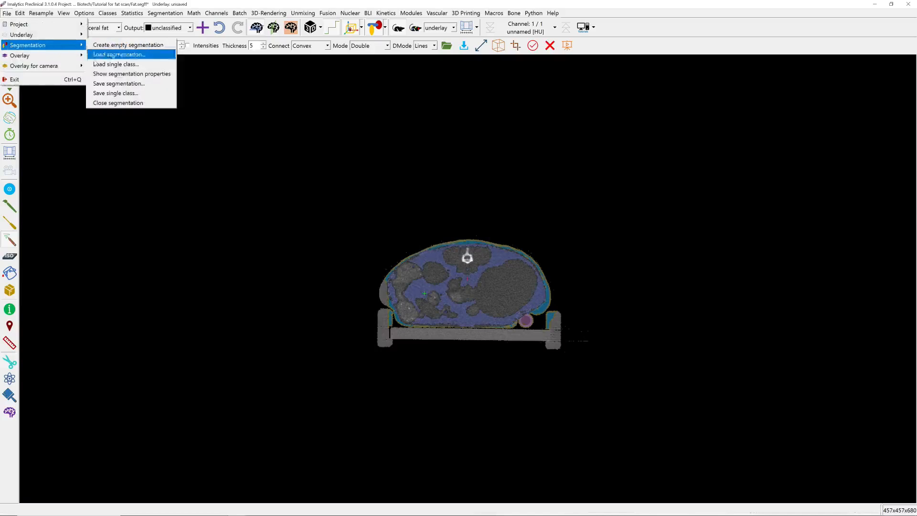
pyautogui.click(119, 83)
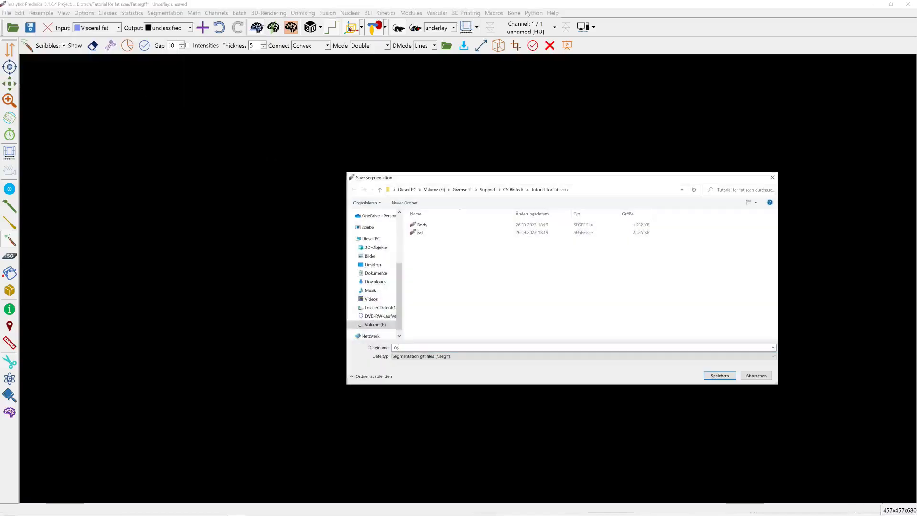
pyautogui.write('Visceral fat')
pyautogui.press('Return')
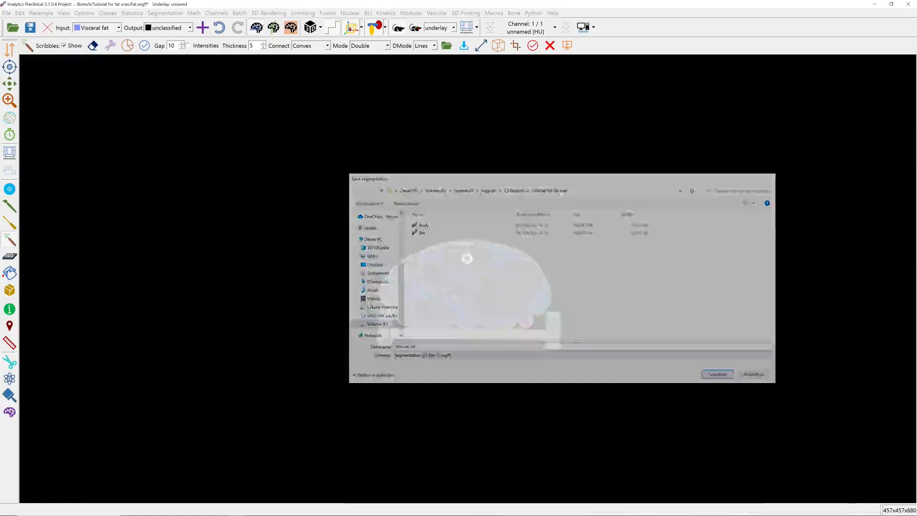
# Compute the underlay class statistics, save the table as an ODS file for the visceral fat segmentation, and close the statistics.
pyautogui.click(133, 14)
pyautogui.click(136, 24)
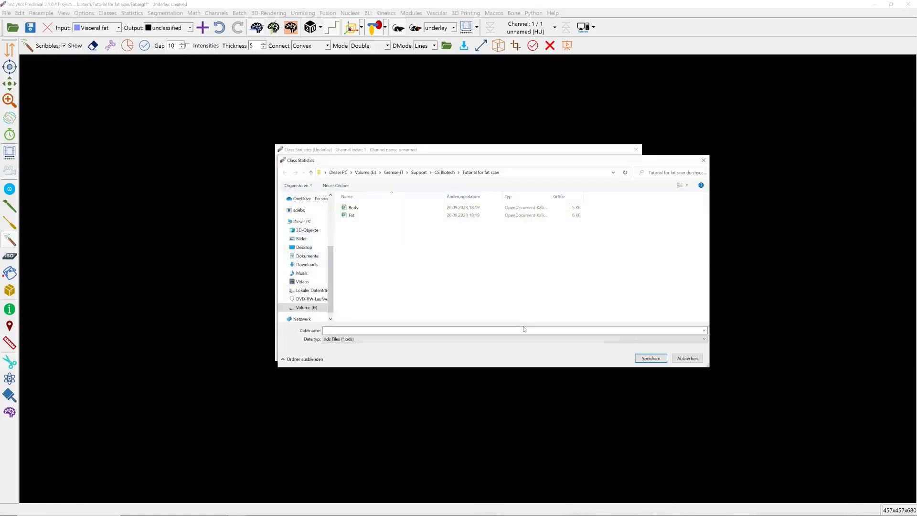
pyautogui.write('Visceral fa')
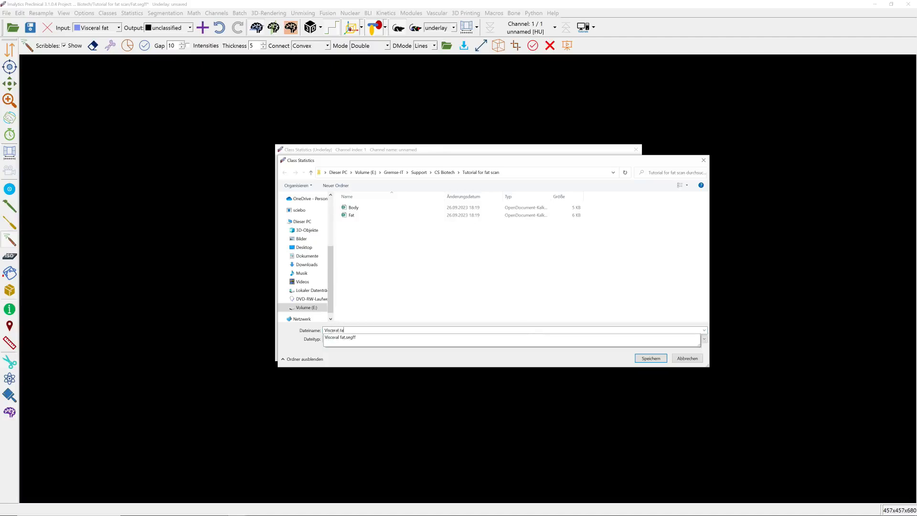
pyautogui.press('Return')
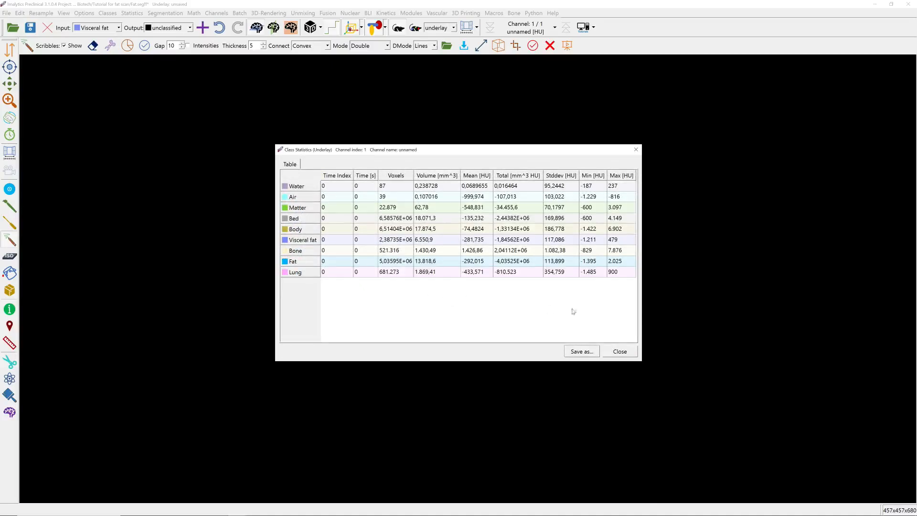
pyautogui.click(626, 354)
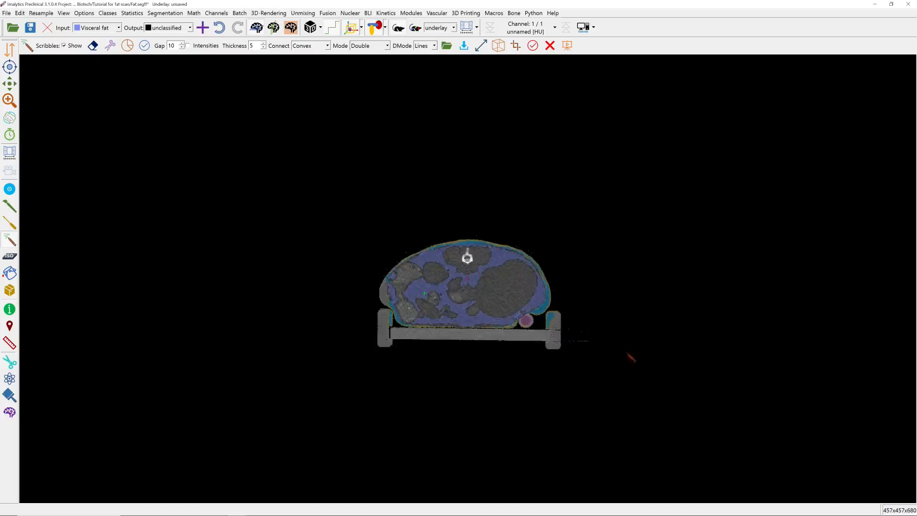
# Show the 3D rendering beside the axial slice view and rotate it to look down on the mouse's back.
pyautogui.moveTo(486, 227)
pyautogui.mouseDown(button='right')
pyautogui.moveTo(470, 116)
pyautogui.moveTo(465, 200)
pyautogui.mouseUp(button='right')
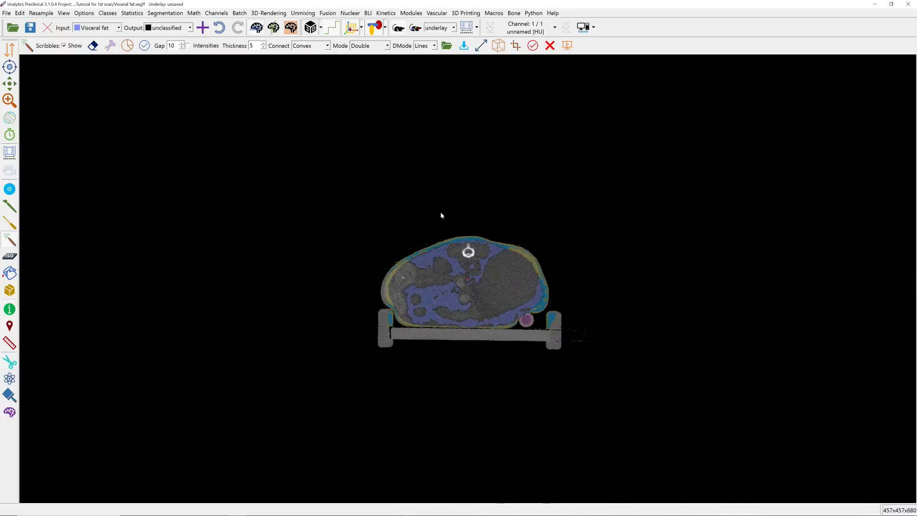
pyautogui.press('F3')
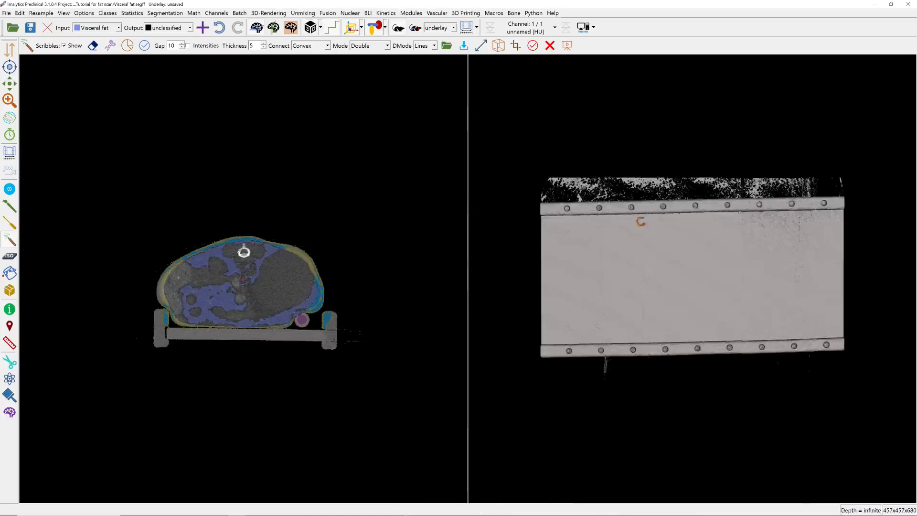
pyautogui.moveTo(640, 221); pyautogui.dragTo(703, 293, button='right')
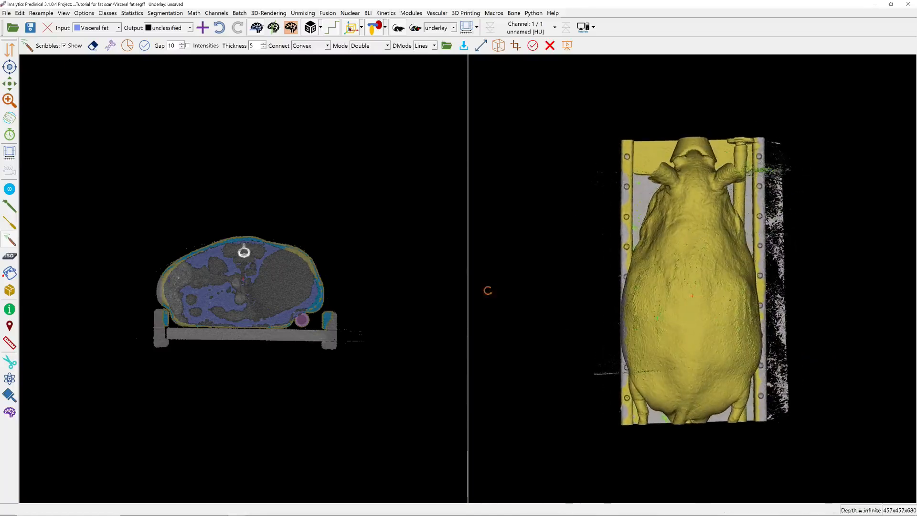
# Hide the Water, Air, Matter and Bed classes in the segmentation display.
pyautogui.click(108, 14)
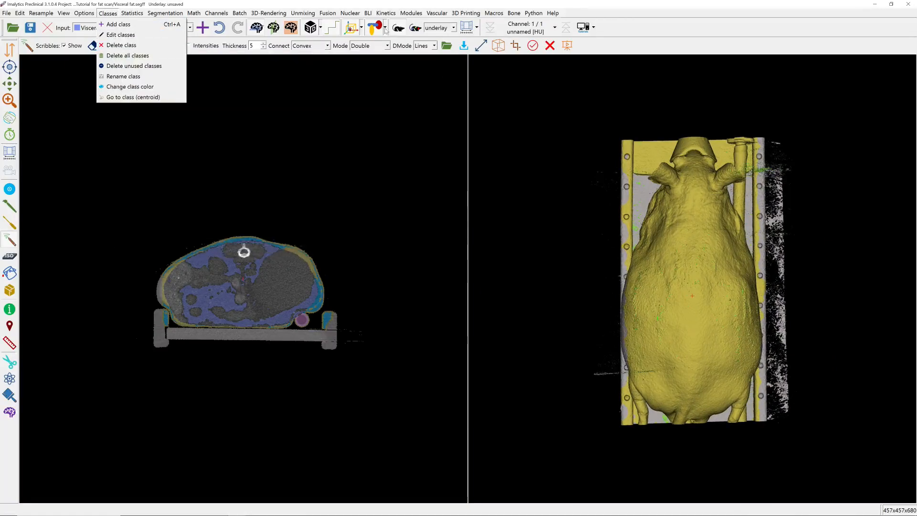
pyautogui.click(385, 29)
pyautogui.click(384, 44)
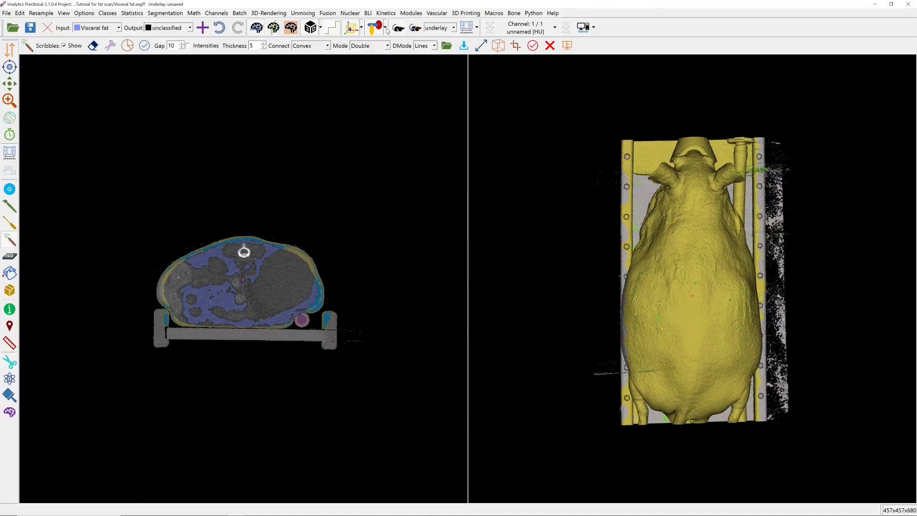
pyautogui.click(385, 28)
pyautogui.click(385, 40)
pyautogui.click(385, 28)
pyautogui.click(385, 40)
pyautogui.click(385, 27)
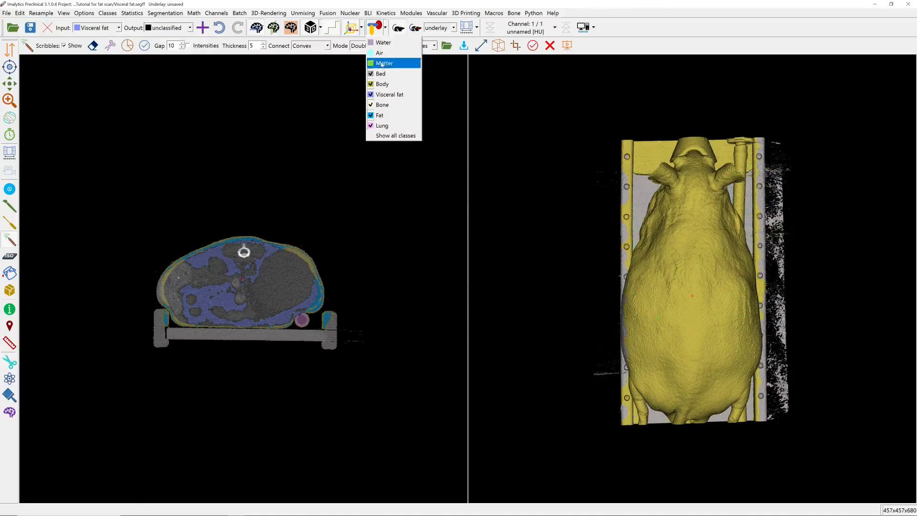
pyautogui.click(389, 54)
# Hide the Body class and rotate the 3D rendering to look at the mouse's belly side.
pyautogui.click(385, 28)
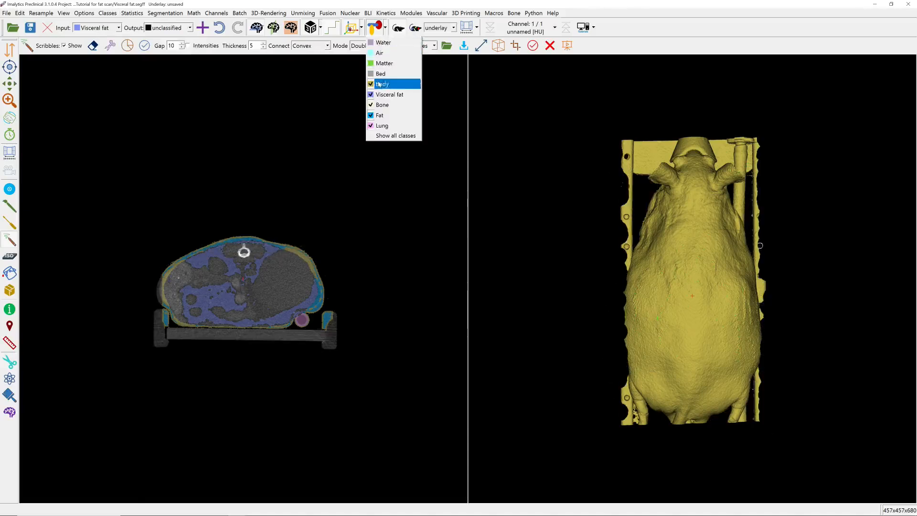
pyautogui.click(388, 84)
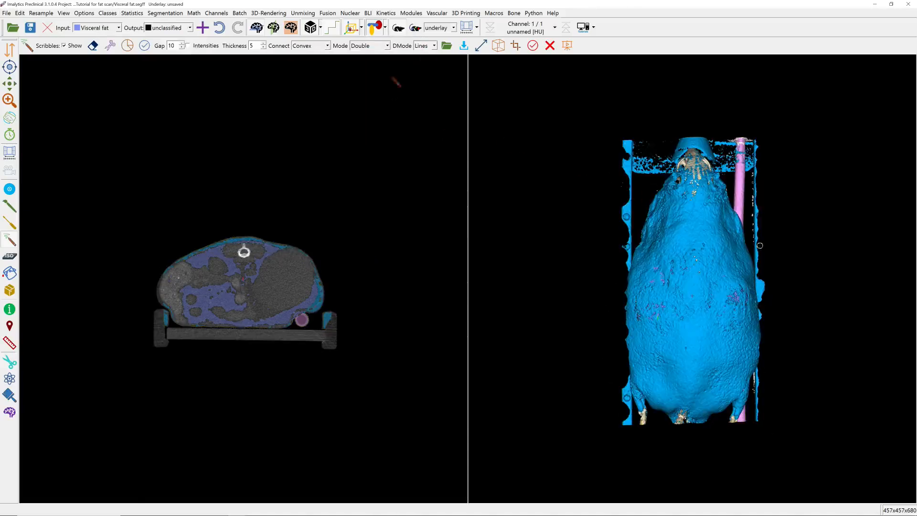
pyautogui.click(385, 28)
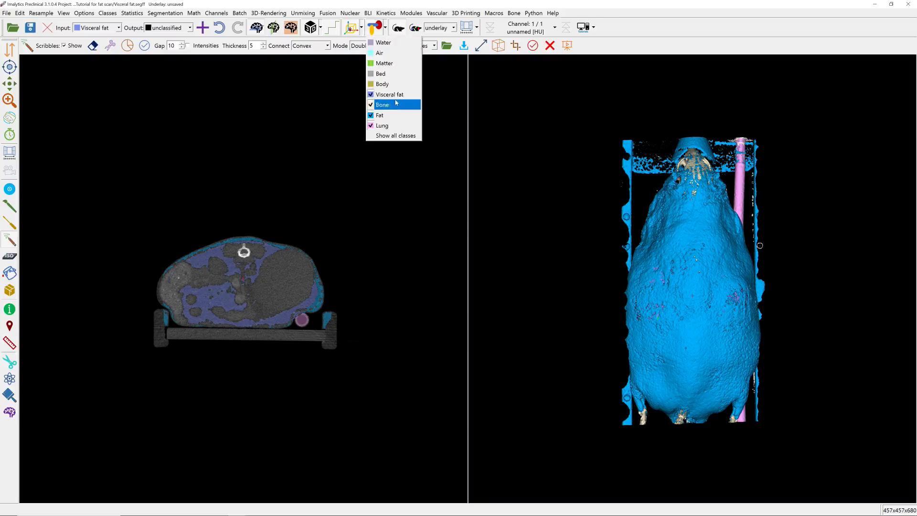
pyautogui.click(381, 29)
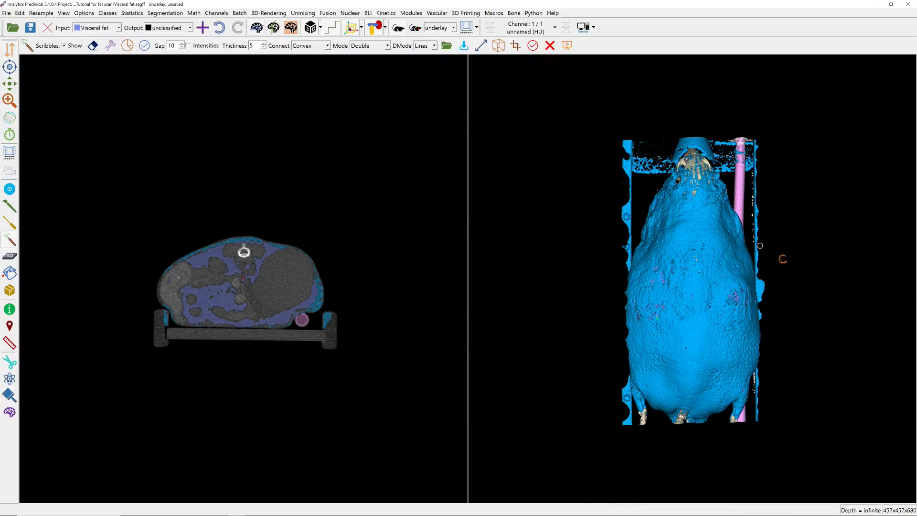
pyautogui.moveTo(732, 268); pyautogui.dragTo(534, 265, button='middle')
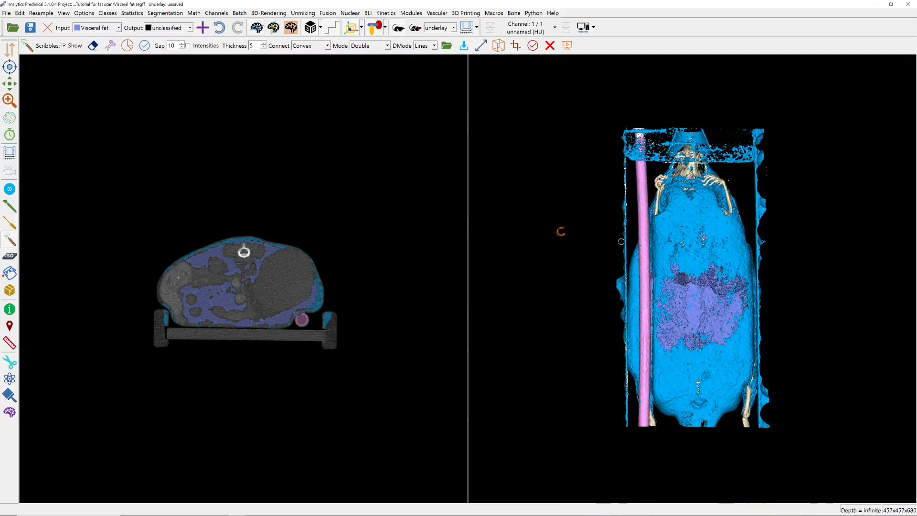
# Remove the tube beside the mouse from the Lung class by filling its region as unclassified in Unlimited mode.
pyautogui.click(10, 273)
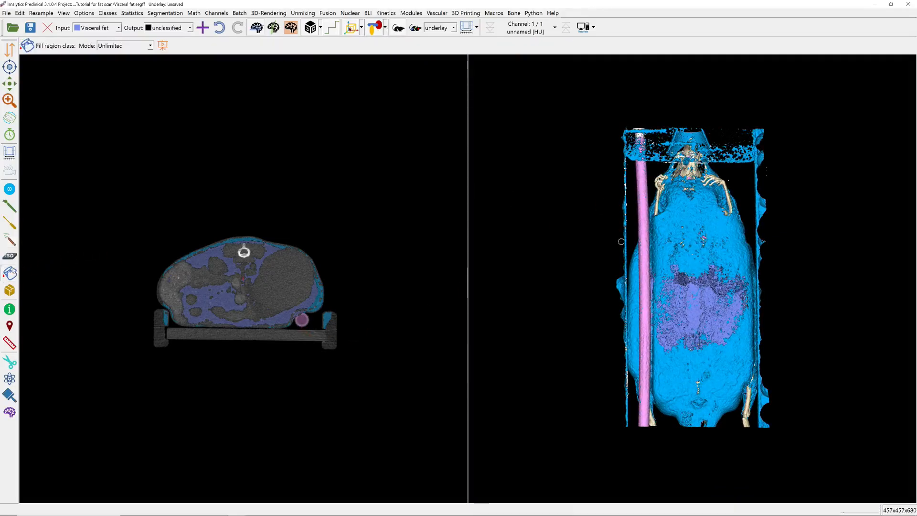
pyautogui.click(119, 28)
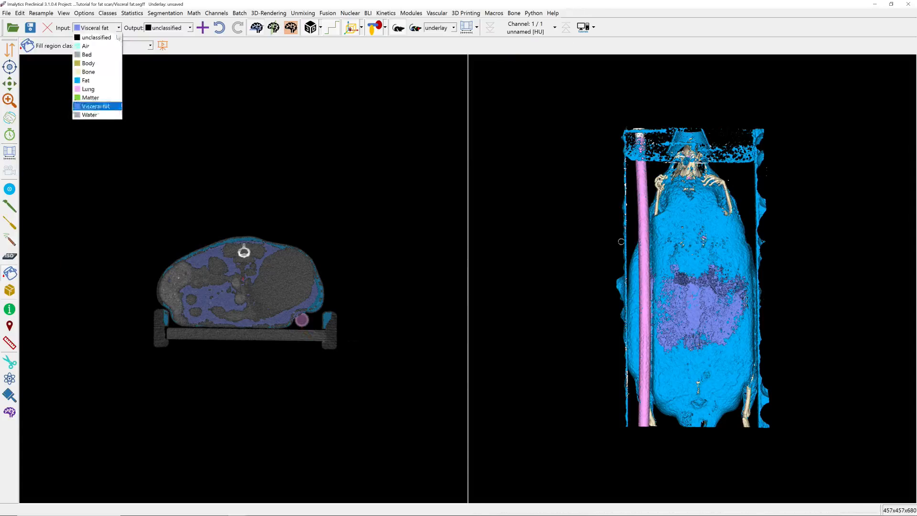
pyautogui.click(95, 89)
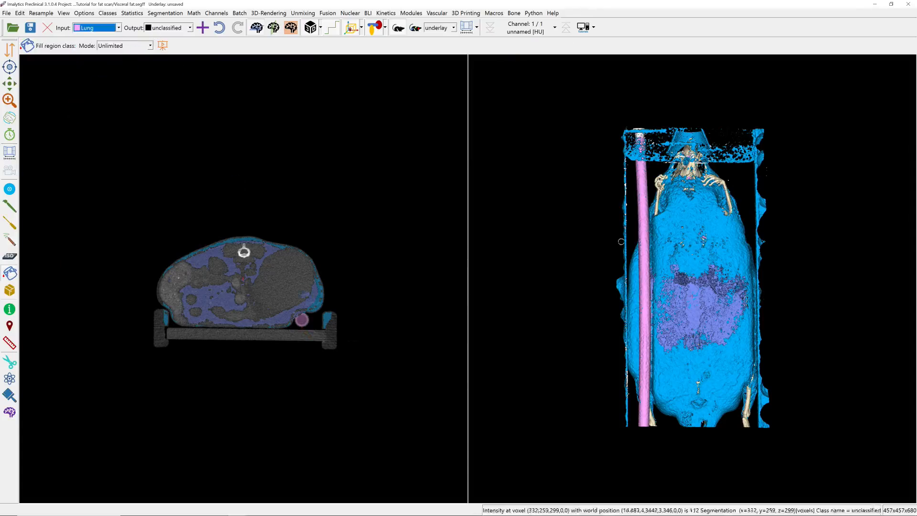
pyautogui.click(374, 292)
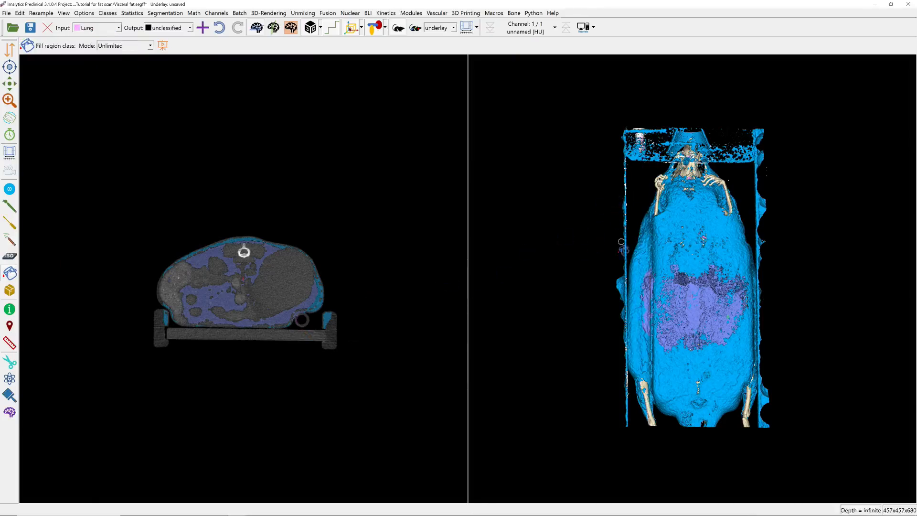
pyautogui.scroll(-3, 341, 324)
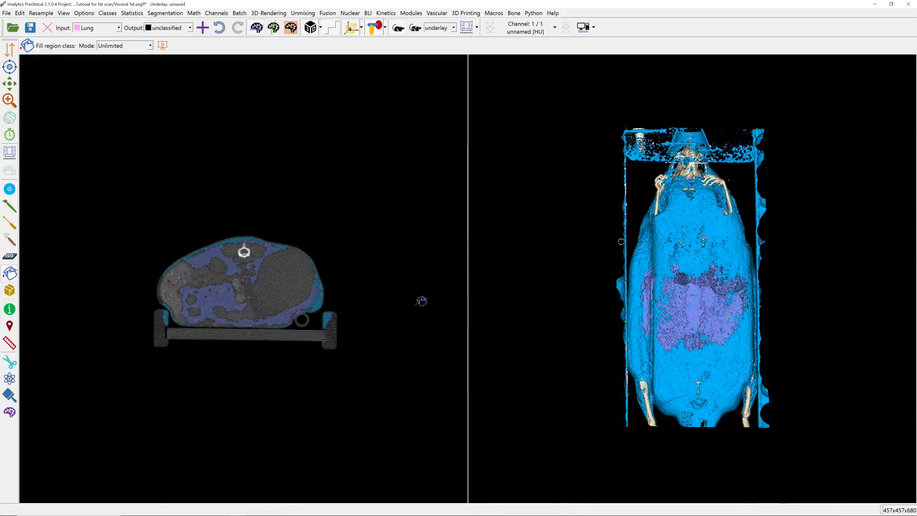
# Prepare scribbles with Fat as the input class and unclassified as output, on slice z=679 through the nose cone.
pyautogui.click(9, 240)
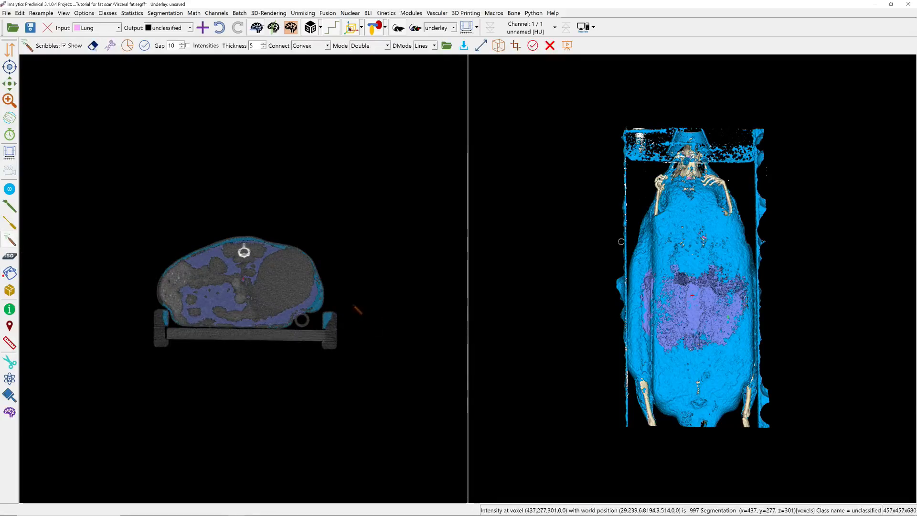
pyautogui.moveTo(345, 326); pyautogui.dragTo(347, 239, button='right')
pyautogui.moveTo(345, 279); pyautogui.dragTo(352, 341, button='right')
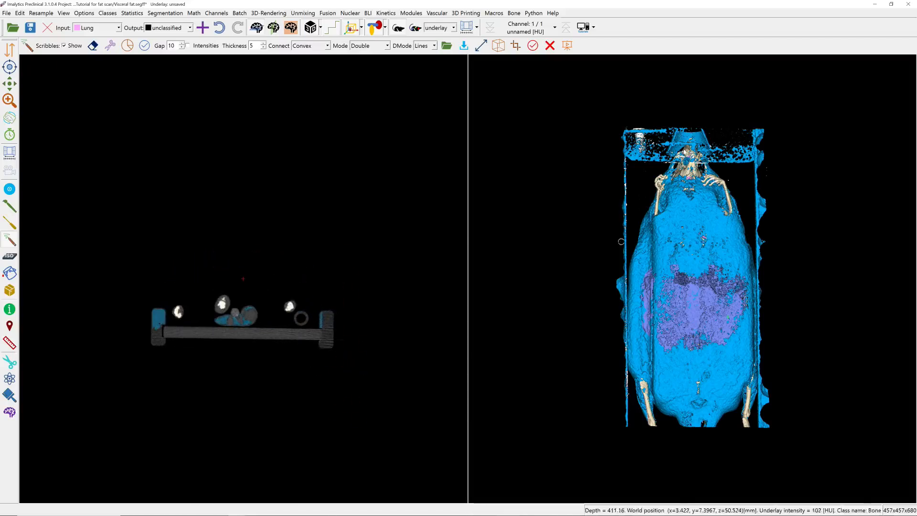
pyautogui.doubleClick(681, 143)
pyautogui.moveTo(258, 252); pyautogui.dragTo(252, 158, button='right')
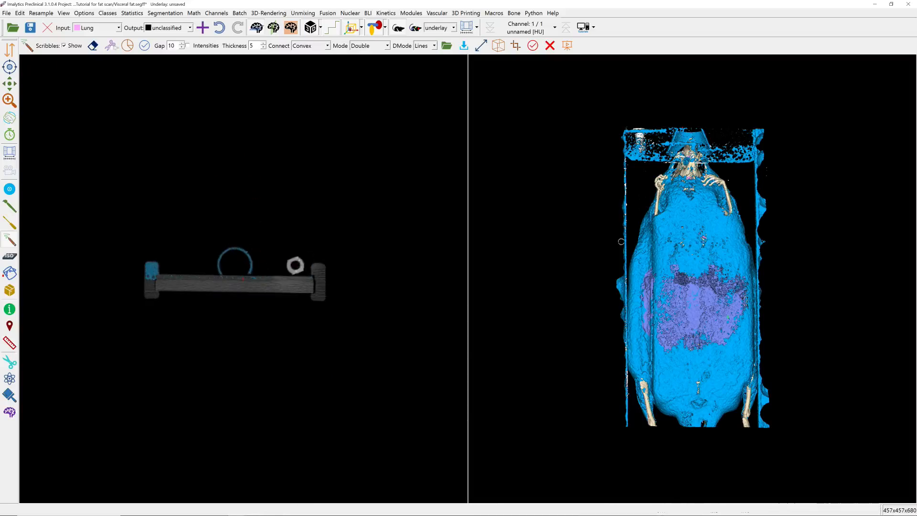
pyautogui.click(97, 28)
pyautogui.click(86, 80)
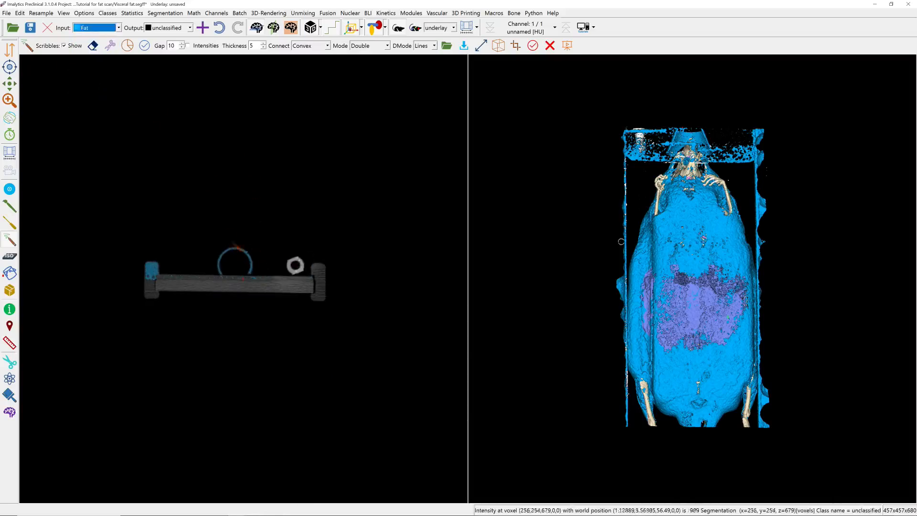
pyautogui.moveTo(255, 249); pyautogui.dragTo(226, 242)
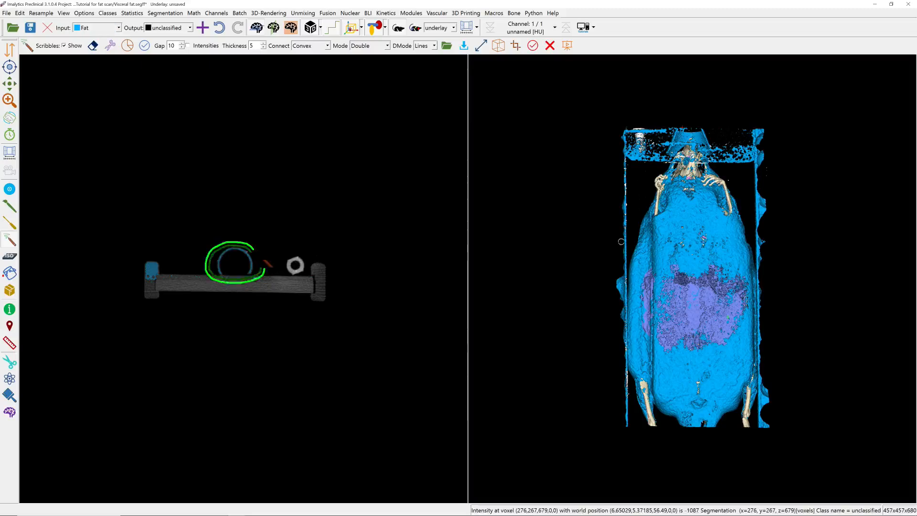
pyautogui.moveTo(265, 261); pyautogui.dragTo(257, 371, button='right')
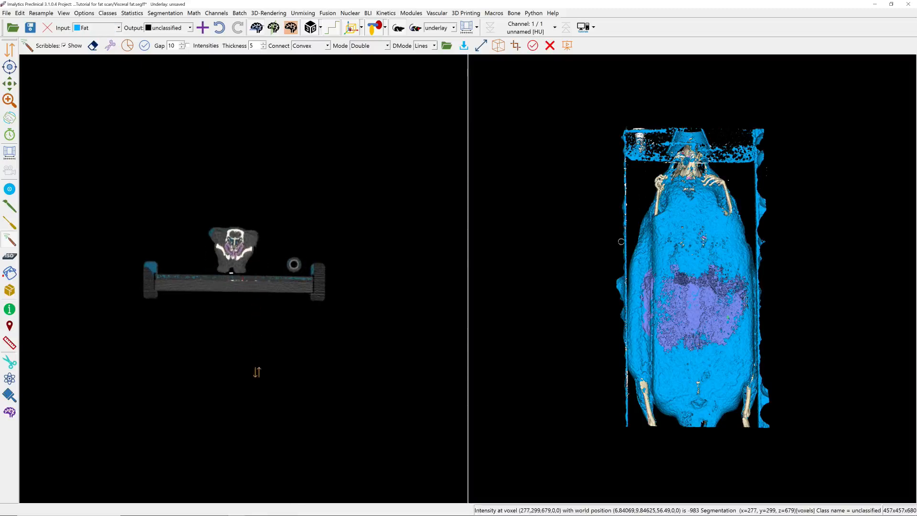
pyautogui.moveTo(265, 224)
pyautogui.mouseDown()
pyautogui.moveTo(238, 218)
pyautogui.moveTo(233, 292)
pyautogui.moveTo(260, 227)
pyautogui.mouseUp()
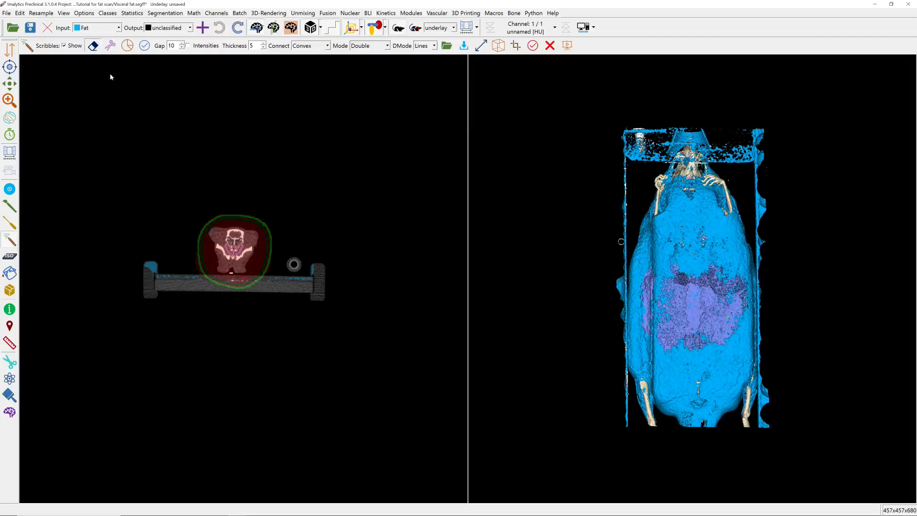
pyautogui.moveTo(269, 271); pyautogui.dragTo(250, 146, button='right')
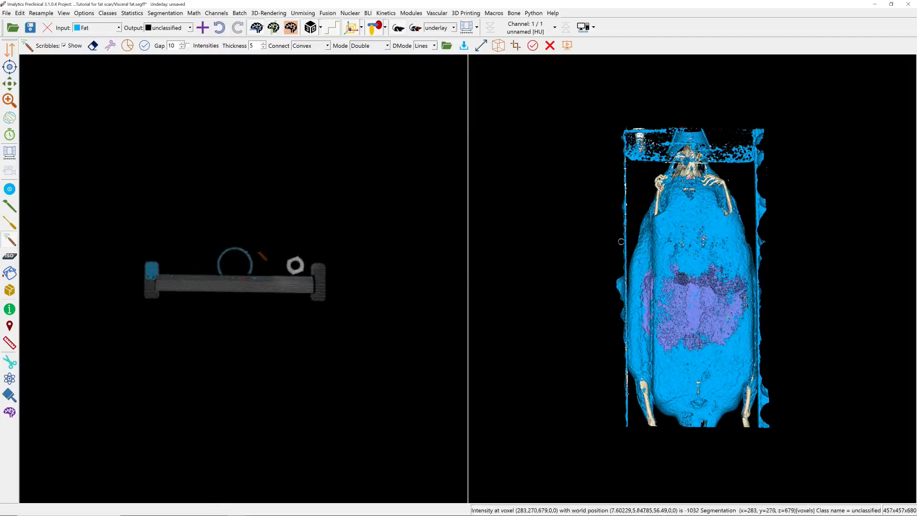
# Remove the nose cone from the Fat class by outlining it between slices z=679 and z=621 and filling it as unclassified.
pyautogui.moveTo(258, 252); pyautogui.dragTo(214, 260)
pyautogui.moveTo(253, 286); pyautogui.dragTo(259, 245)
pyautogui.moveTo(249, 307)
pyautogui.mouseDown(button='right')
pyautogui.moveTo(264, 254)
pyautogui.moveTo(255, 220)
pyautogui.mouseUp(button='right')
pyautogui.moveTo(257, 221); pyautogui.dragTo(206, 263)
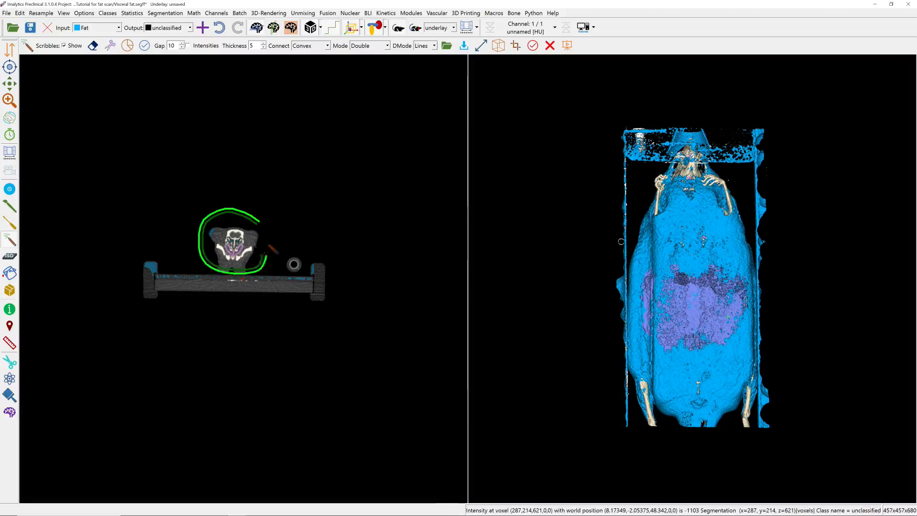
pyautogui.moveTo(269, 246); pyautogui.dragTo(259, 221)
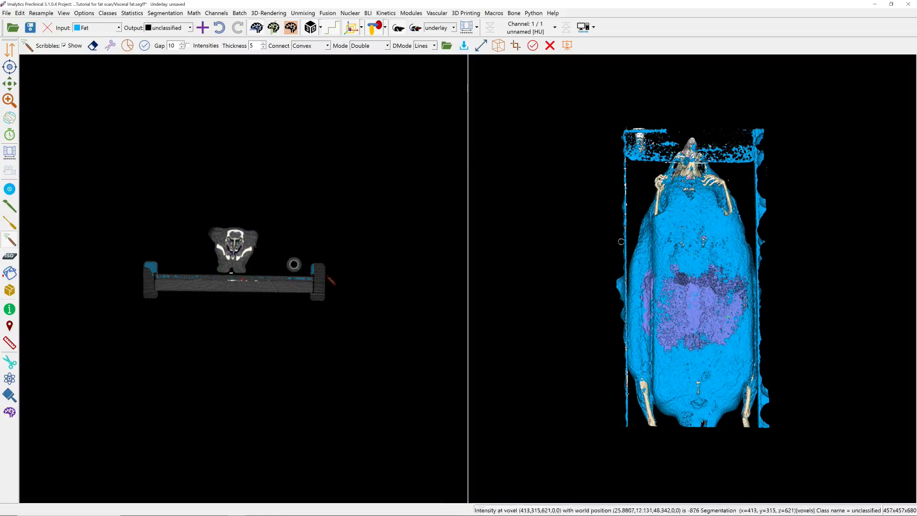
# Outline the bed rail on the tube's side from slice z=679 to z=0 and reclassify its Fat voxels as unclassified.
pyautogui.moveTo(330, 279); pyautogui.dragTo(318, 227, button='right')
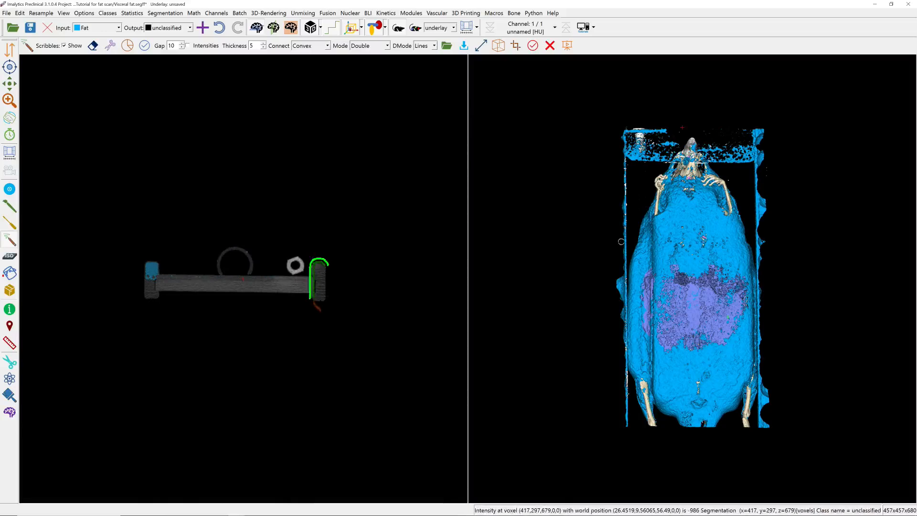
pyautogui.moveTo(331, 275); pyautogui.dragTo(328, 300)
pyautogui.moveTo(333, 191)
pyautogui.mouseDown(button='right')
pyautogui.moveTo(333, 340)
pyautogui.moveTo(339, 208)
pyautogui.moveTo(320, 354)
pyautogui.moveTo(324, 234)
pyautogui.mouseUp(button='right')
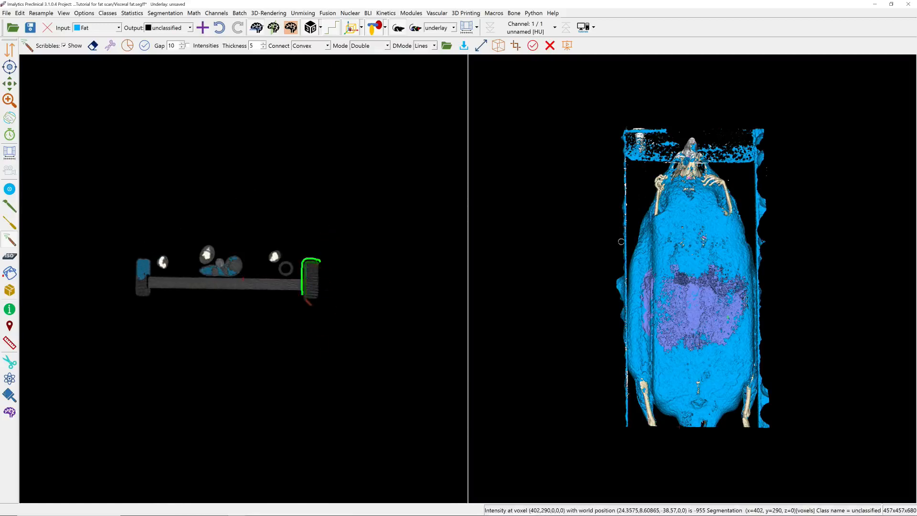
pyautogui.click(110, 45)
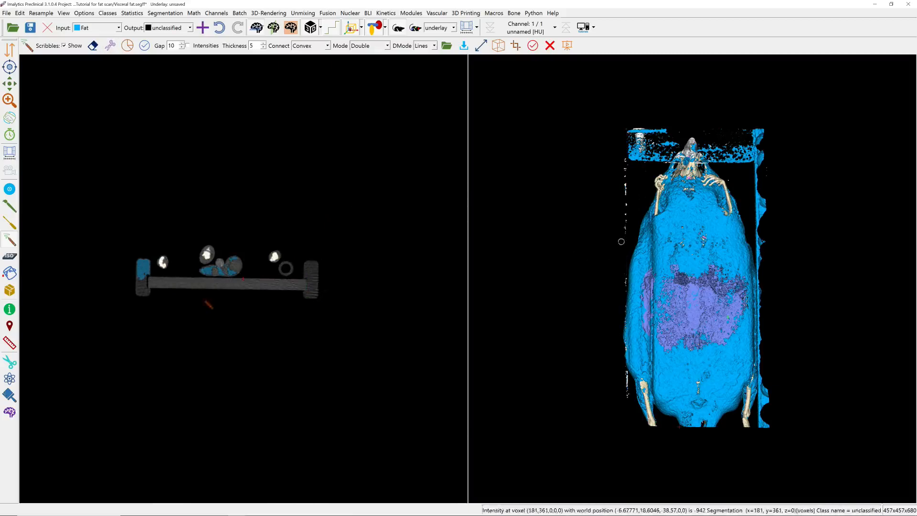
# Outline the opposite bed rail with scribbles along the scan's full length and reclassify its Fat voxels as unclassified.
pyautogui.moveTo(143, 258); pyautogui.dragTo(149, 259)
pyautogui.scroll(20, 162, 297)
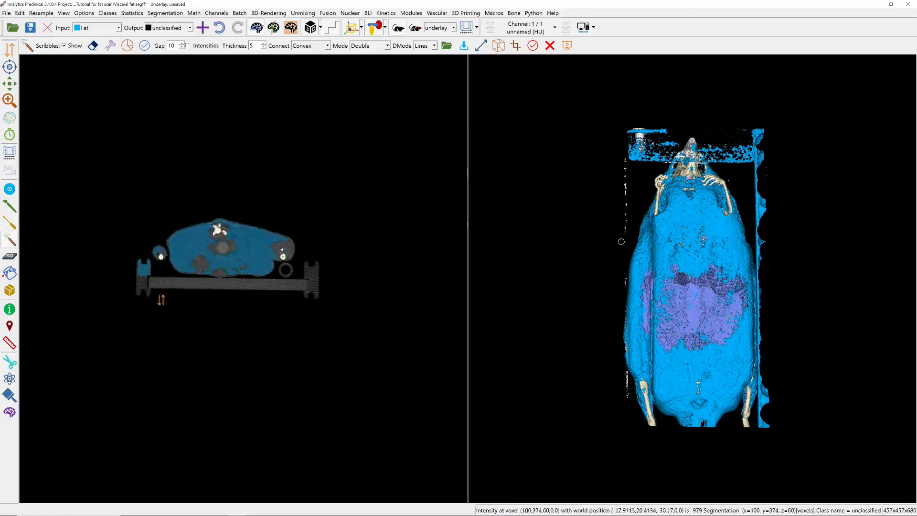
pyautogui.scroll(-20, 286, 269)
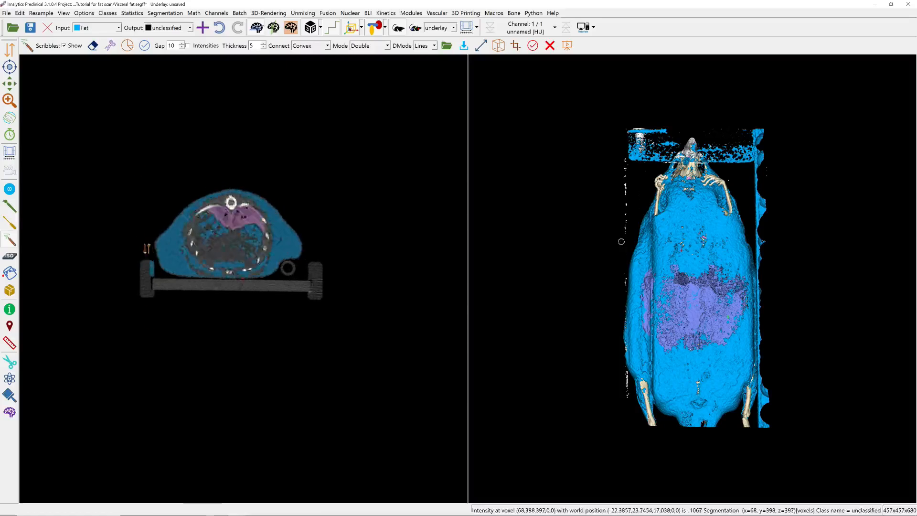
pyautogui.scroll(-4, 133, 299)
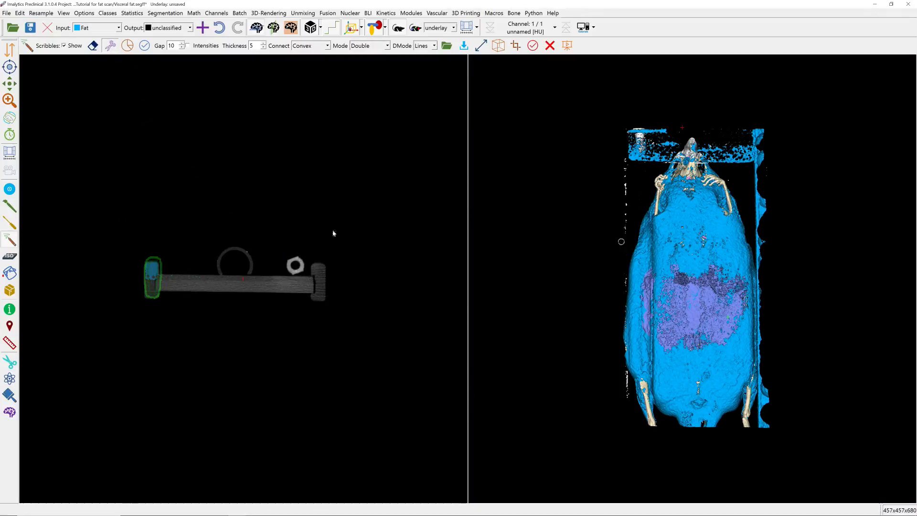
pyautogui.click(760, 211)
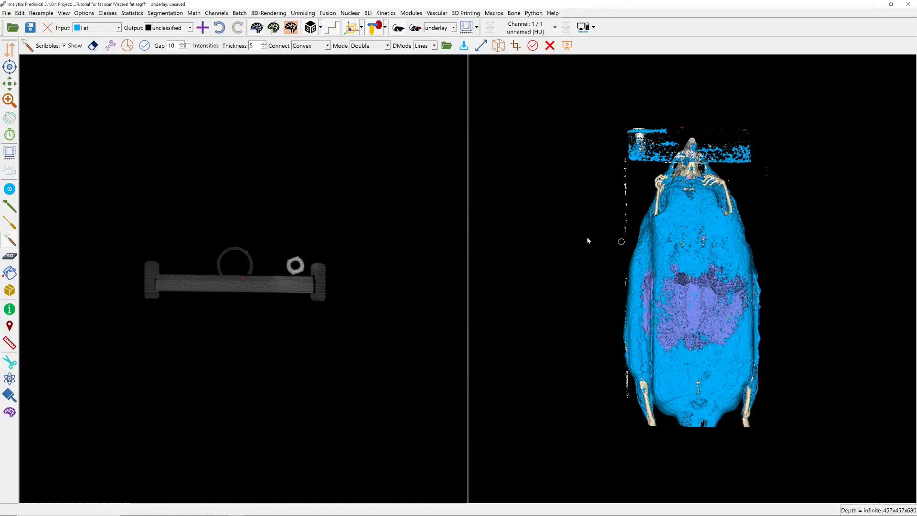
# Reclassify the remaining Fat voxels on the bed plate below the mouse's head as unclassified using scribbles.
pyautogui.click(673, 143)
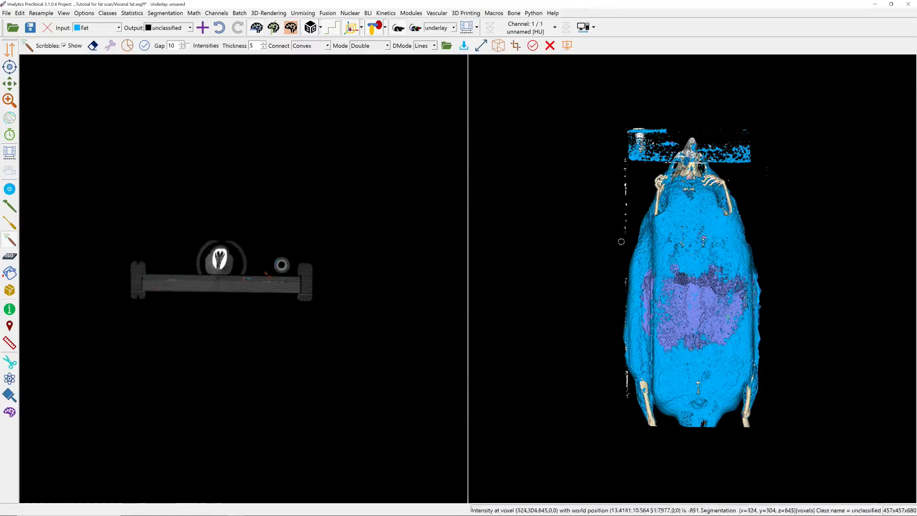
pyautogui.moveTo(158, 215); pyautogui.dragTo(130, 210)
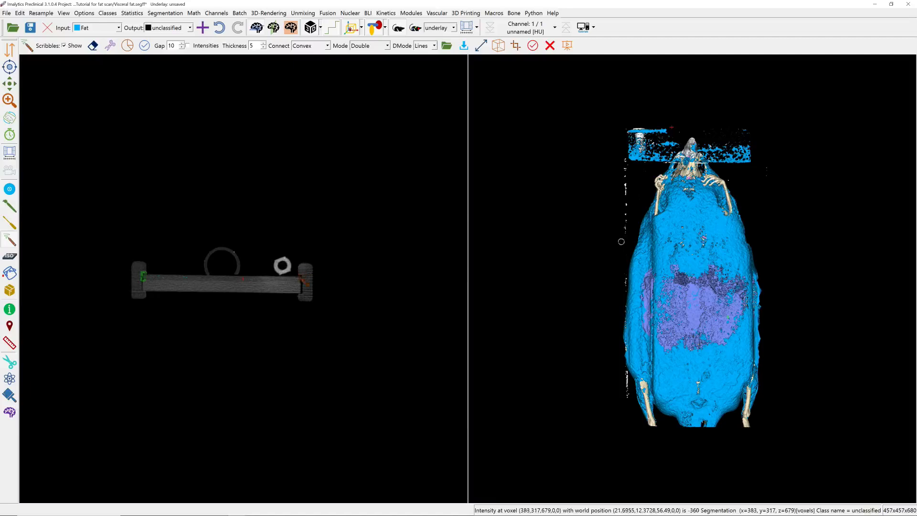
pyautogui.moveTo(196, 293)
pyautogui.mouseDown()
pyautogui.moveTo(184, 349)
pyautogui.moveTo(172, 297)
pyautogui.moveTo(166, 334)
pyautogui.moveTo(164, 309)
pyautogui.moveTo(160, 325)
pyautogui.mouseUp()
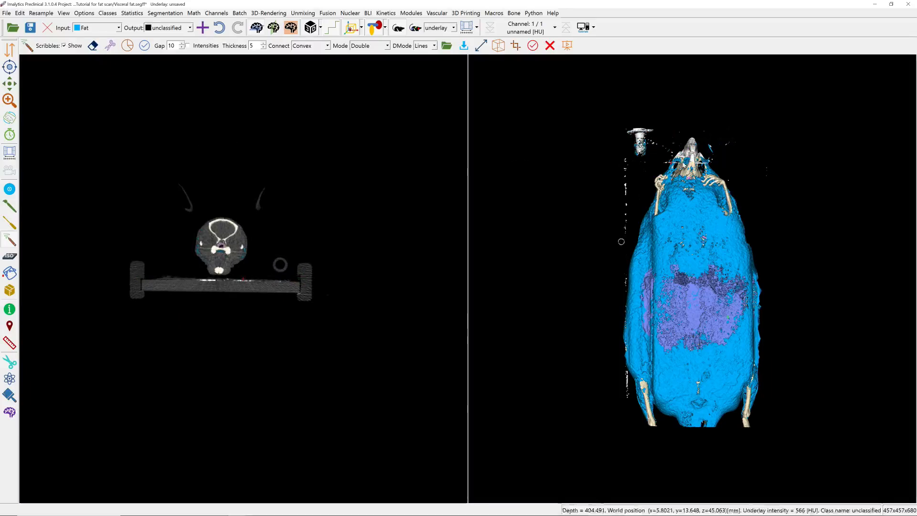
# Remove the Fat voxels on the metal screw beside the nose by outlining it and filling it as unclassified.
pyautogui.doubleClick(642, 151)
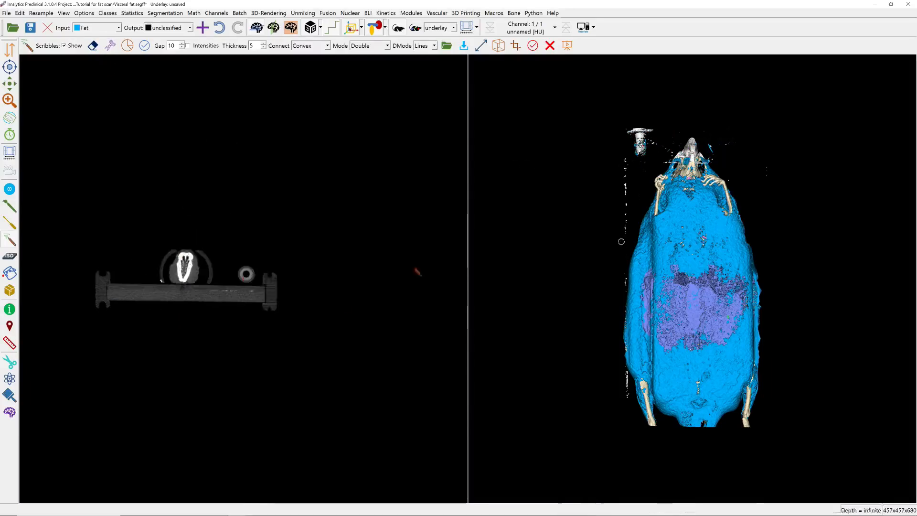
pyautogui.moveTo(261, 272); pyautogui.dragTo(259, 306, button='right')
pyautogui.moveTo(261, 273); pyautogui.dragTo(259, 291, button='right')
pyautogui.moveTo(233, 276); pyautogui.dragTo(268, 271)
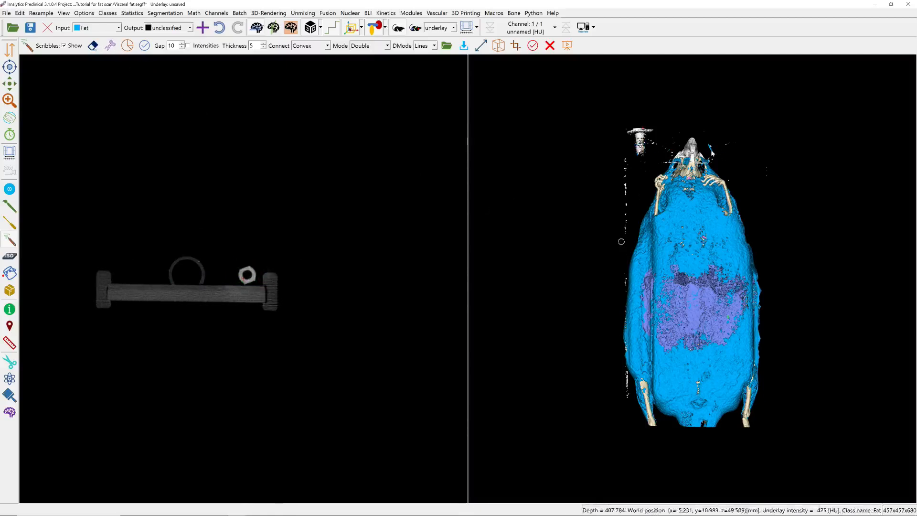
# Locate the small Fat remnant beside the snout, outline it across the neighbouring slices around z=633, and reclassify it as unclassified.
pyautogui.click(711, 151)
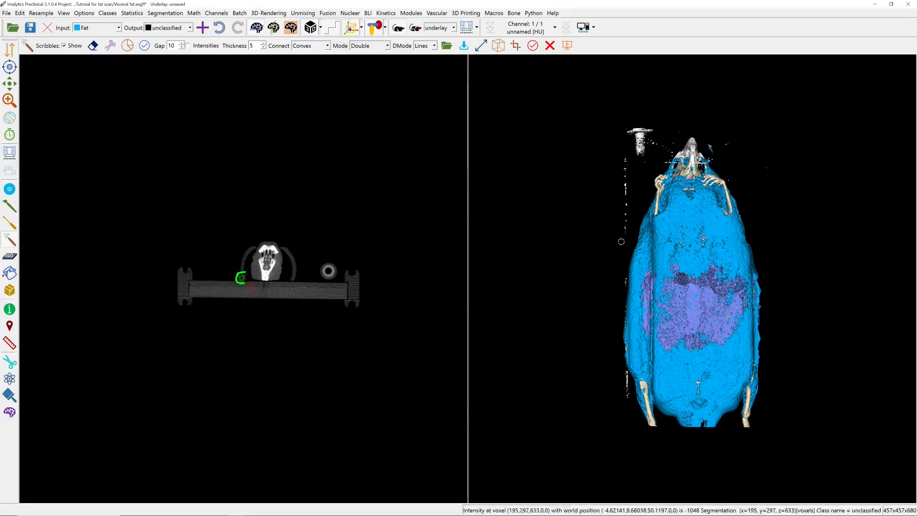
pyautogui.scroll(-5, 242, 277)
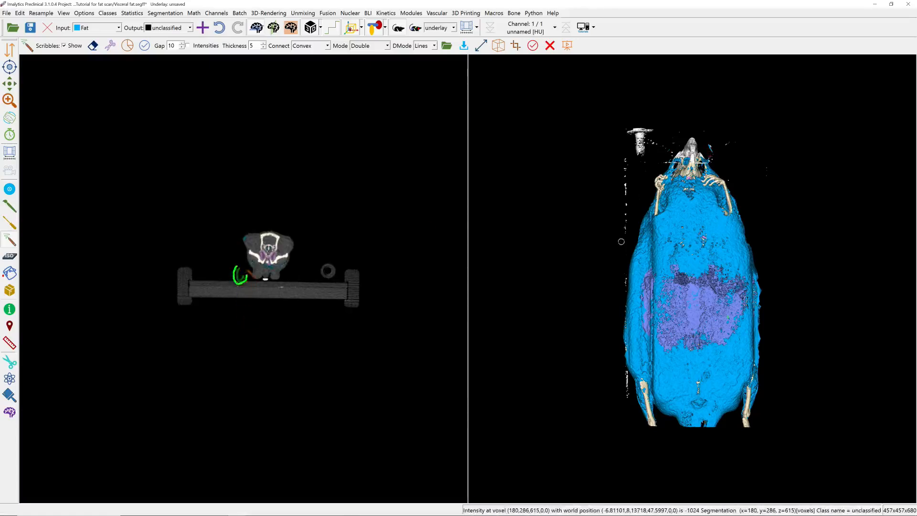
pyautogui.scroll(6, 241, 275)
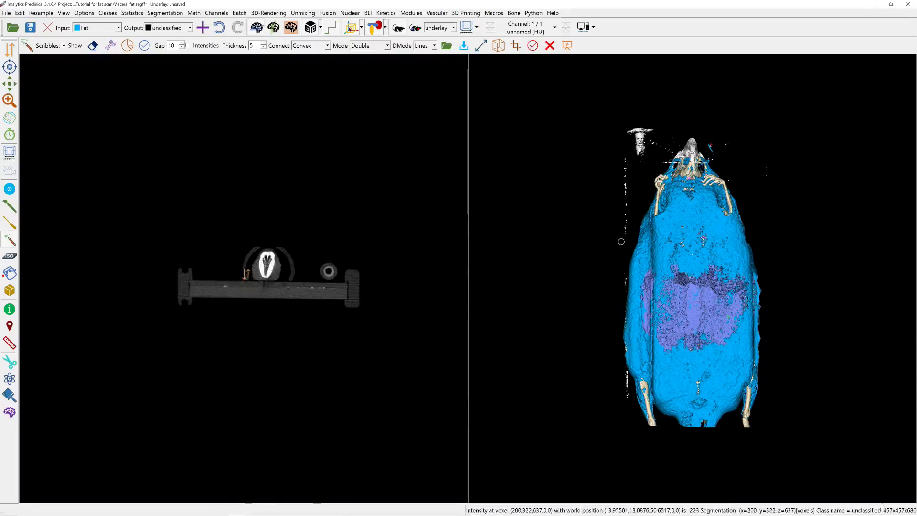
pyautogui.scroll(3, 244, 278)
pyautogui.moveTo(247, 271); pyautogui.dragTo(247, 280)
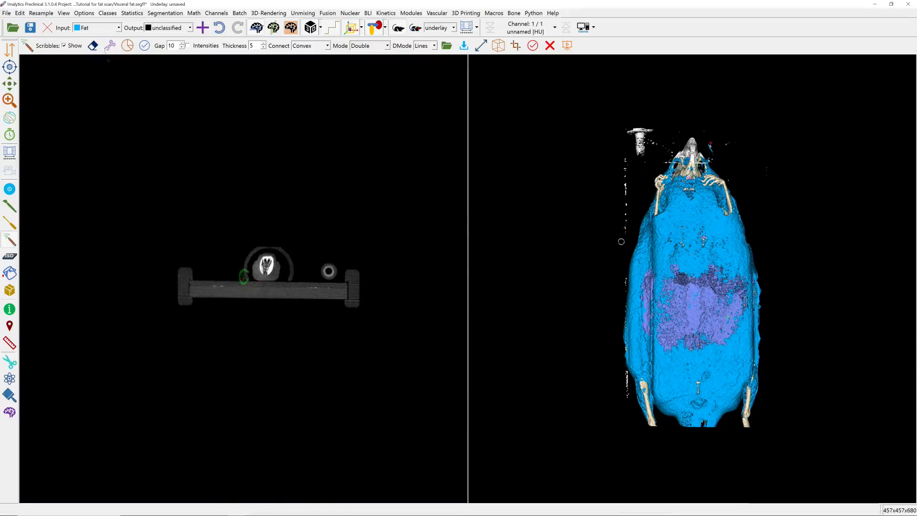
pyautogui.click(110, 46)
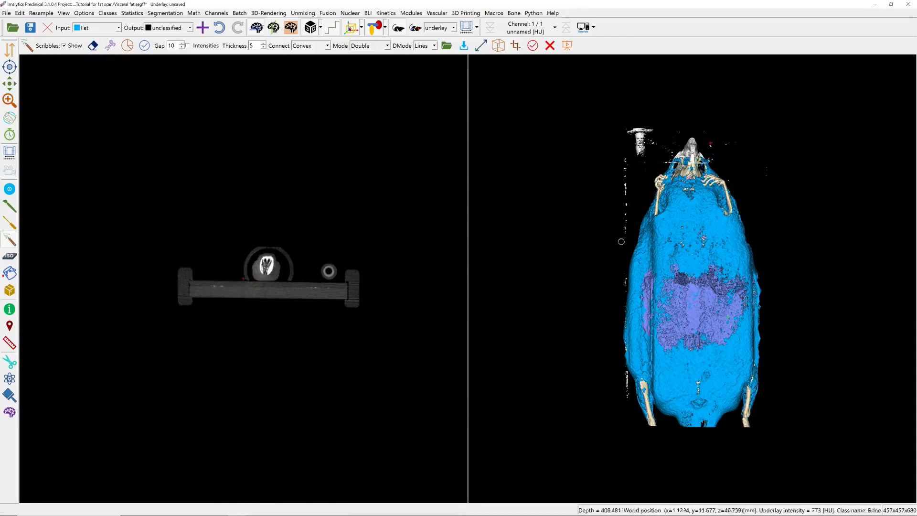
# Hide the segmentation in the 3D rendering and erase the screw and bed rail remnants with Image clean at target -1000.
pyautogui.click(375, 29)
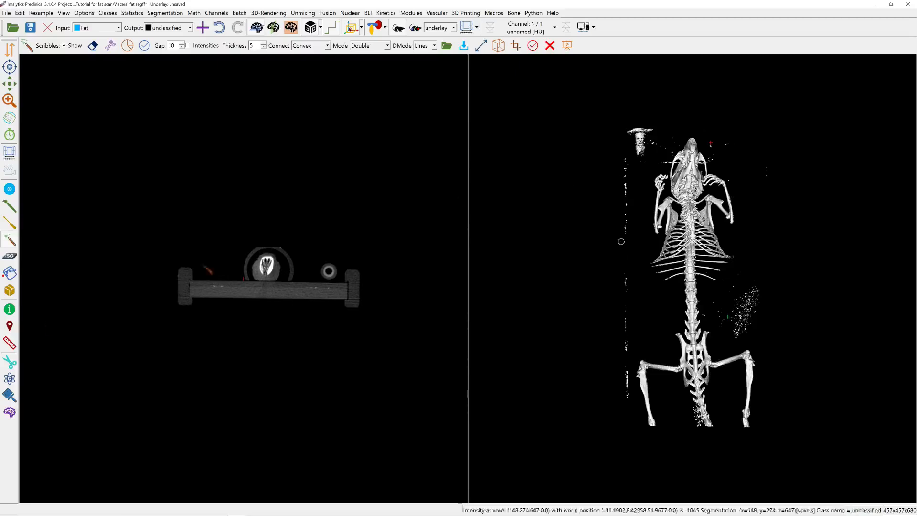
pyautogui.click(9, 395)
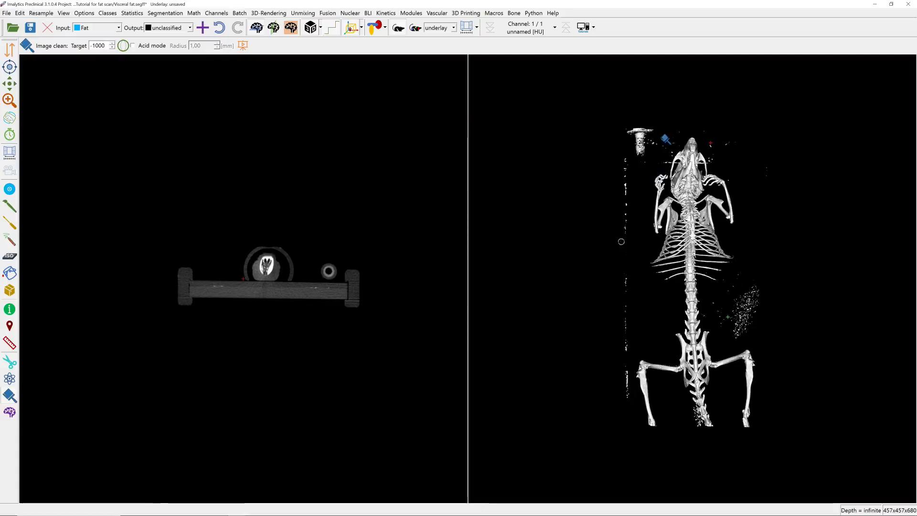
pyautogui.moveTo(659, 135)
pyautogui.mouseDown()
pyautogui.moveTo(618, 131)
pyautogui.moveTo(667, 135)
pyautogui.mouseUp()
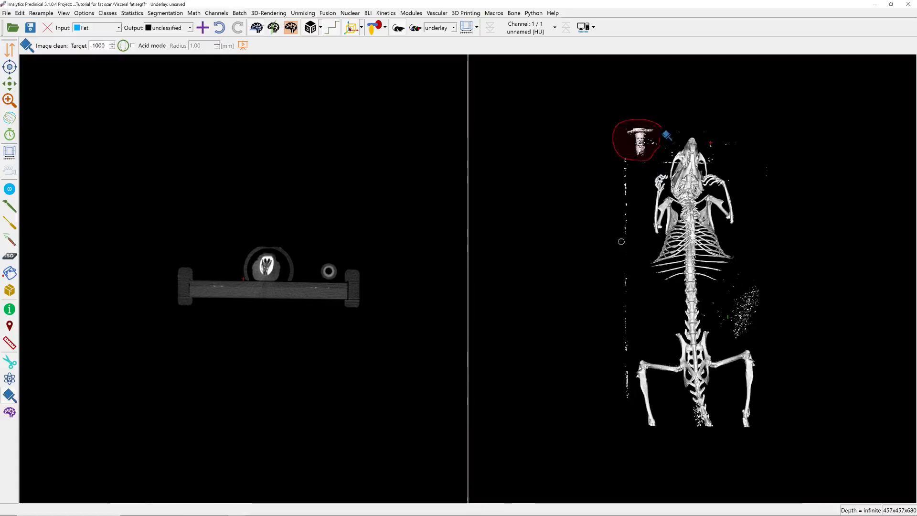
pyautogui.click(639, 156)
pyautogui.moveTo(612, 218)
pyautogui.mouseDown()
pyautogui.moveTo(644, 256)
pyautogui.moveTo(606, 304)
pyautogui.moveTo(620, 409)
pyautogui.moveTo(629, 417)
pyautogui.mouseUp()
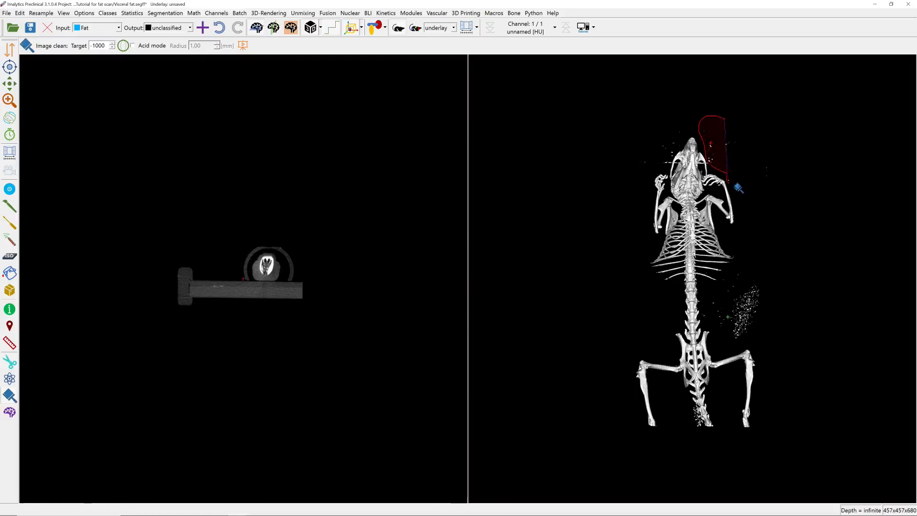
# Erase the stray specks on both sides of the skull in the 3D rendering with Image clean.
pyautogui.moveTo(738, 188); pyautogui.dragTo(788, 192)
pyautogui.moveTo(694, 135); pyautogui.dragTo(688, 123)
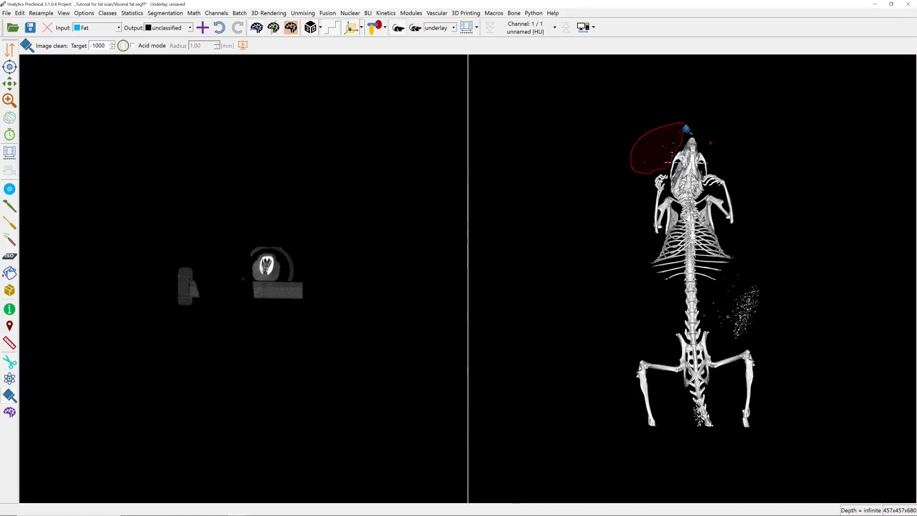
pyautogui.moveTo(627, 142); pyautogui.dragTo(629, 144)
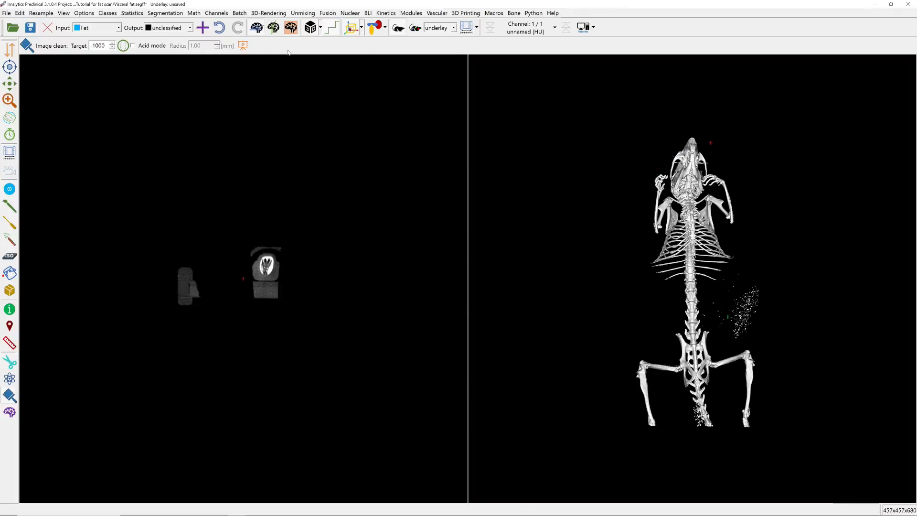
# Show the segmented classes in the 3D rendering again and enlarge the rendering to the full view.
pyautogui.click(310, 28)
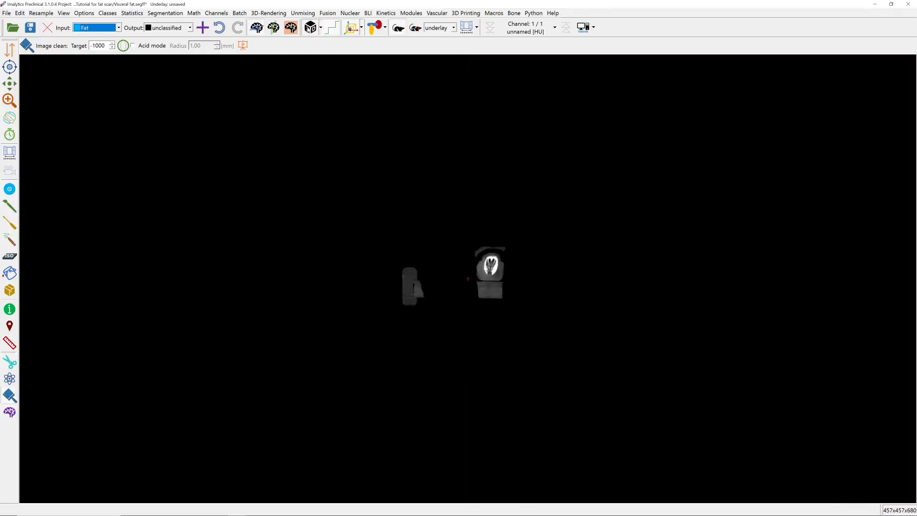
pyautogui.click(308, 30)
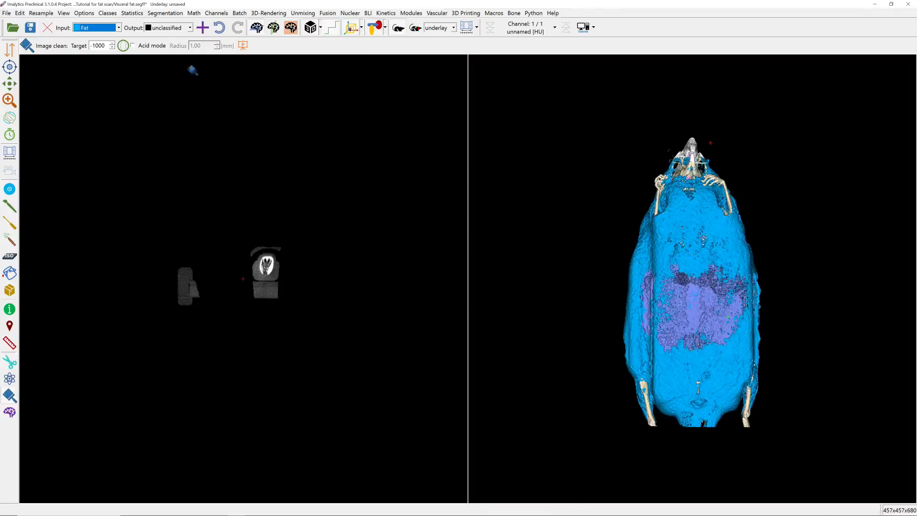
pyautogui.click(256, 28)
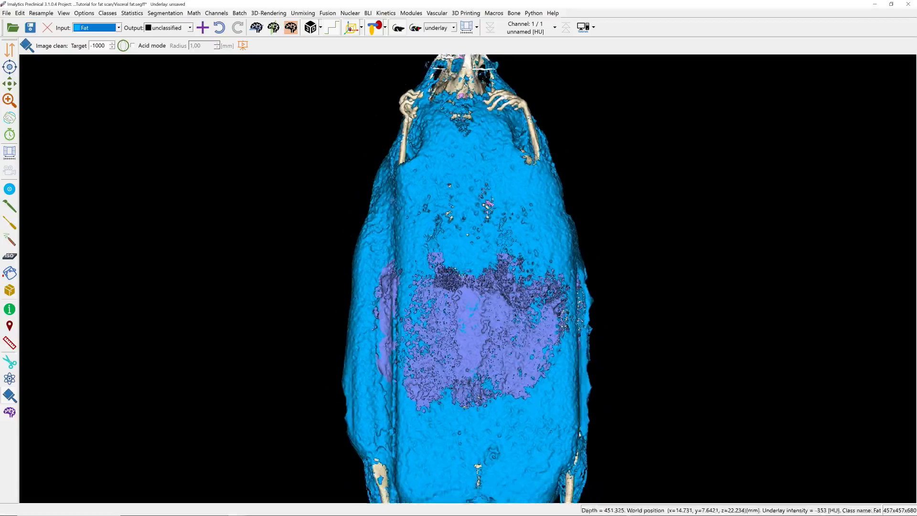
# Change the class color of Visceral fat to bright green.
pyautogui.click(107, 13)
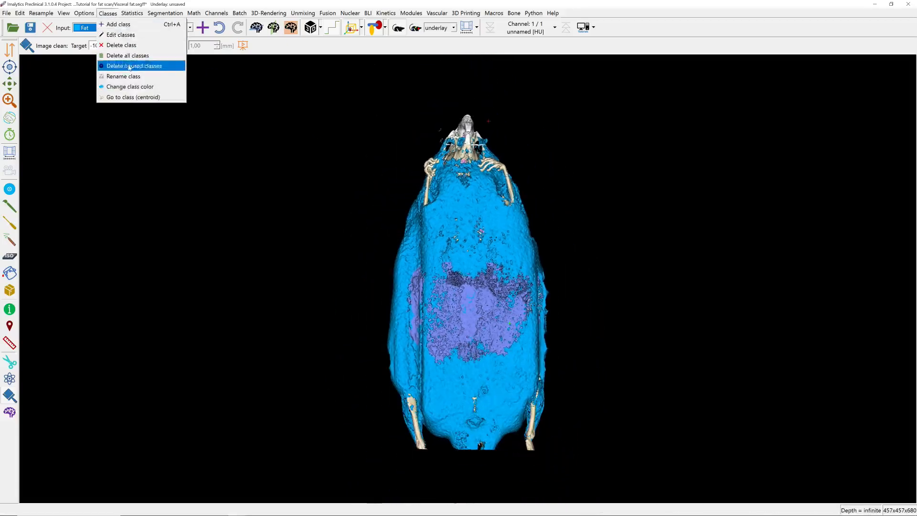
pyautogui.click(132, 86)
pyautogui.click(453, 252)
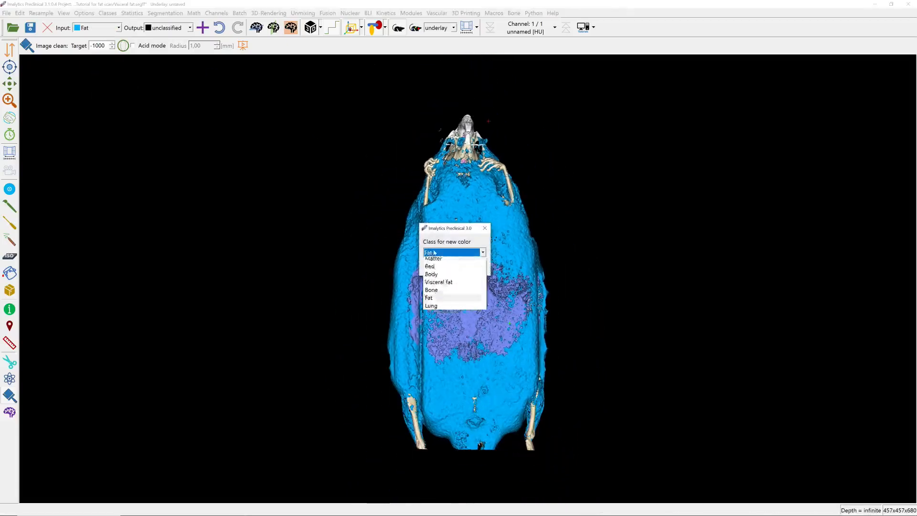
pyautogui.click(447, 301)
pyautogui.click(444, 266)
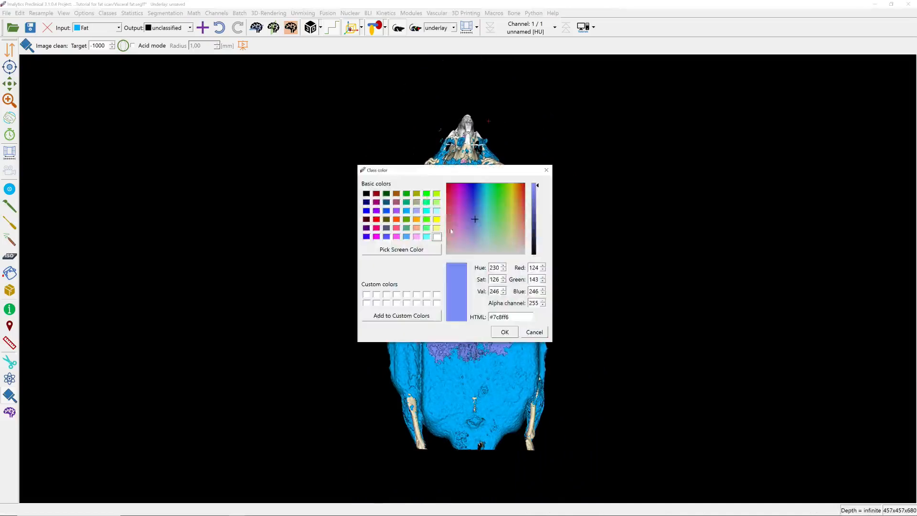
pyautogui.click(426, 194)
pyautogui.click(507, 333)
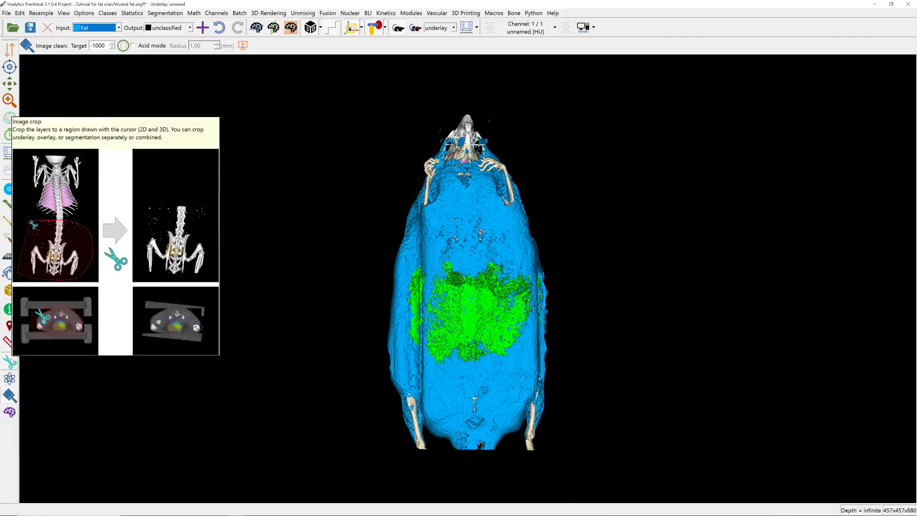
# Outline the mouse with Scribbles from the mid-abdomen slice to the head and clear the upper body's classes to unclassified.
pyautogui.click(16, 239)
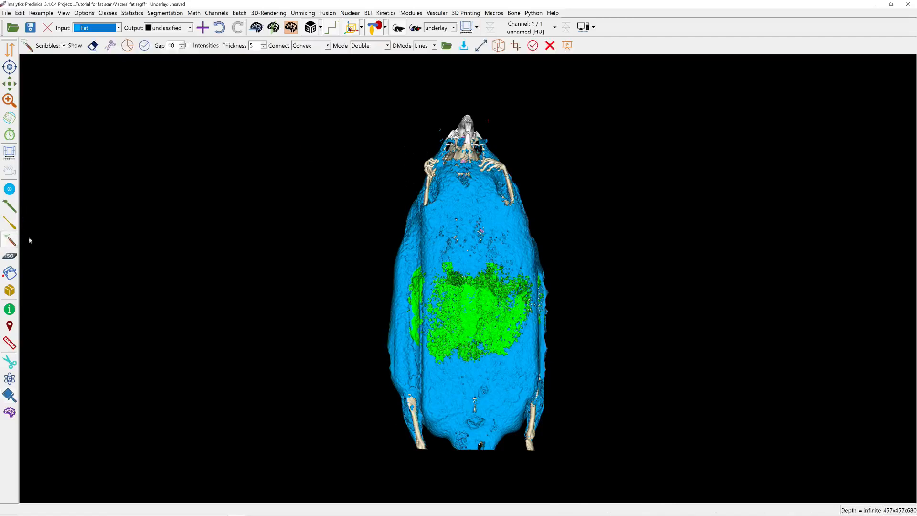
pyautogui.click(256, 27)
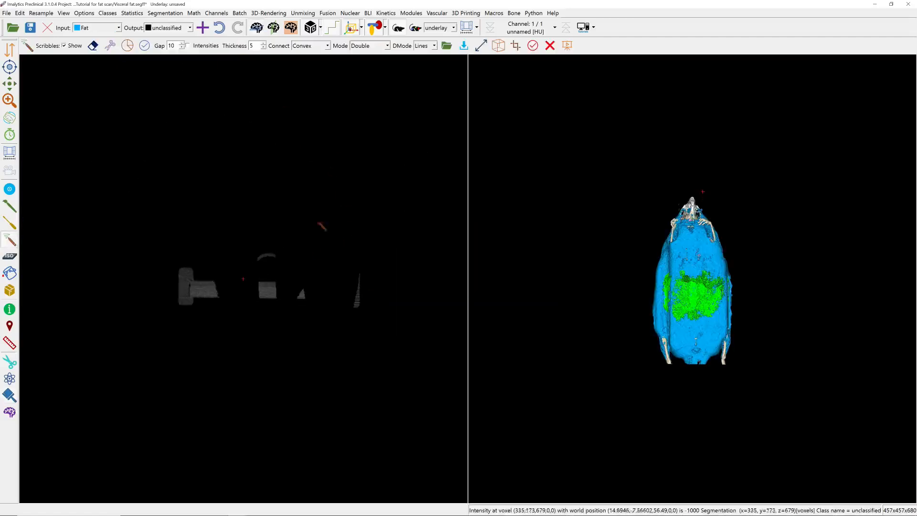
pyautogui.moveTo(303, 230)
pyautogui.mouseDown()
pyautogui.moveTo(267, 222)
pyautogui.moveTo(317, 241)
pyautogui.moveTo(306, 229)
pyautogui.mouseUp()
pyautogui.moveTo(308, 367)
pyautogui.mouseDown(button='right')
pyautogui.moveTo(321, 264)
pyautogui.moveTo(315, 195)
pyautogui.mouseUp(button='right')
pyautogui.moveTo(306, 260)
pyautogui.mouseDown(button='right')
pyautogui.moveTo(307, 232)
pyautogui.moveTo(303, 243)
pyautogui.mouseUp(button='right')
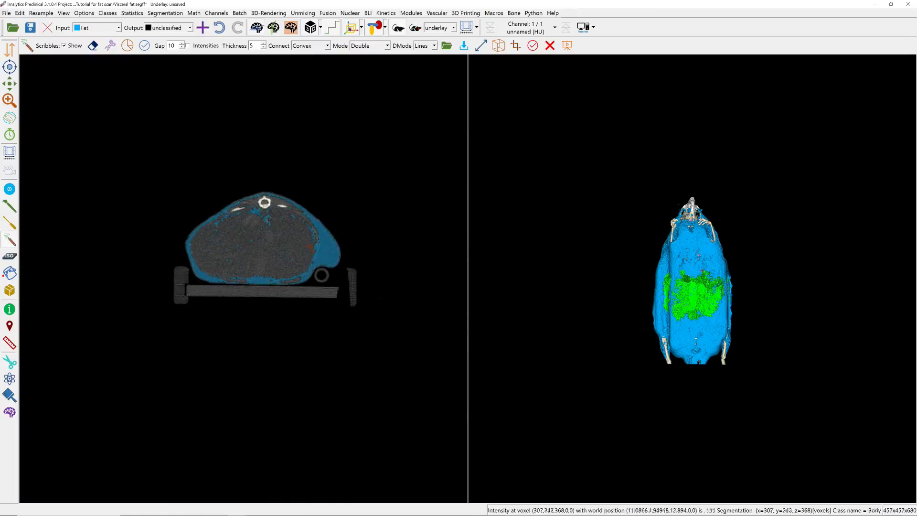
pyautogui.moveTo(325, 187)
pyautogui.mouseDown()
pyautogui.moveTo(266, 164)
pyautogui.moveTo(306, 324)
pyautogui.moveTo(350, 208)
pyautogui.mouseUp()
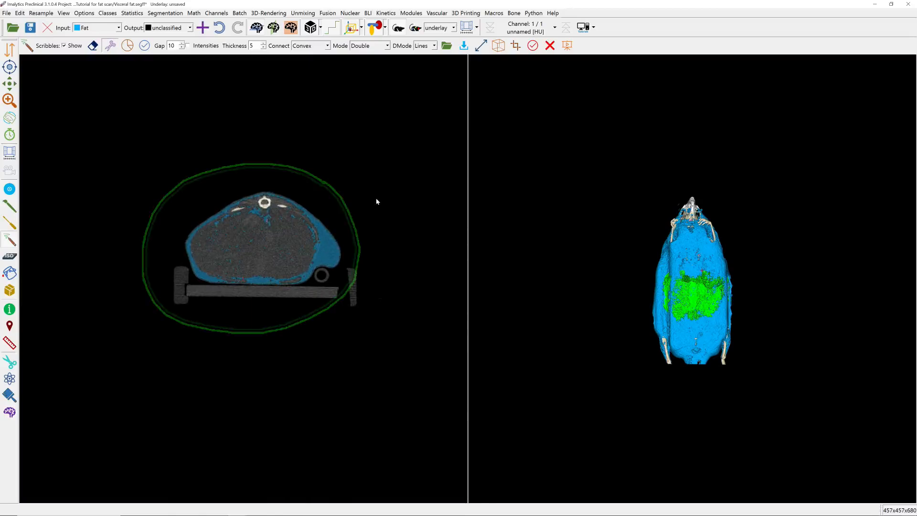
pyautogui.moveTo(756, 241); pyautogui.dragTo(832, 359)
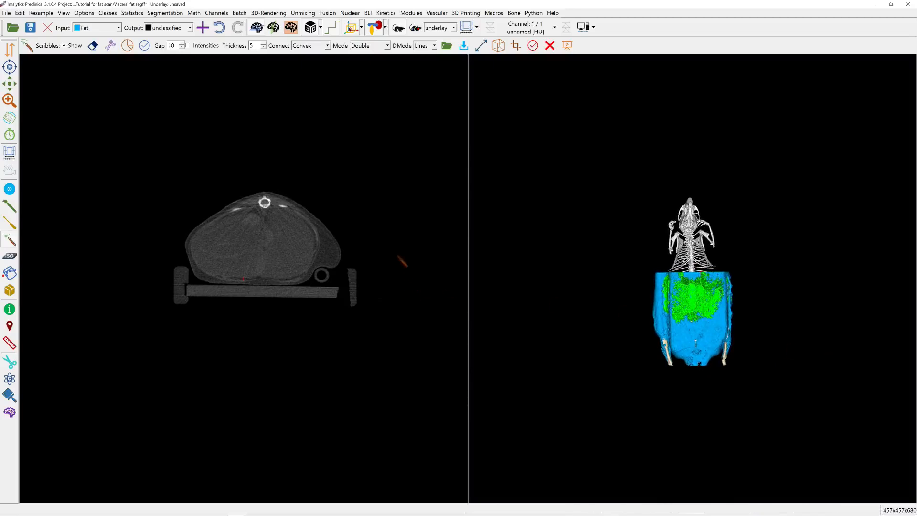
# Add a new class named Tmp to the segmentation.
pyautogui.rightClick(293, 111)
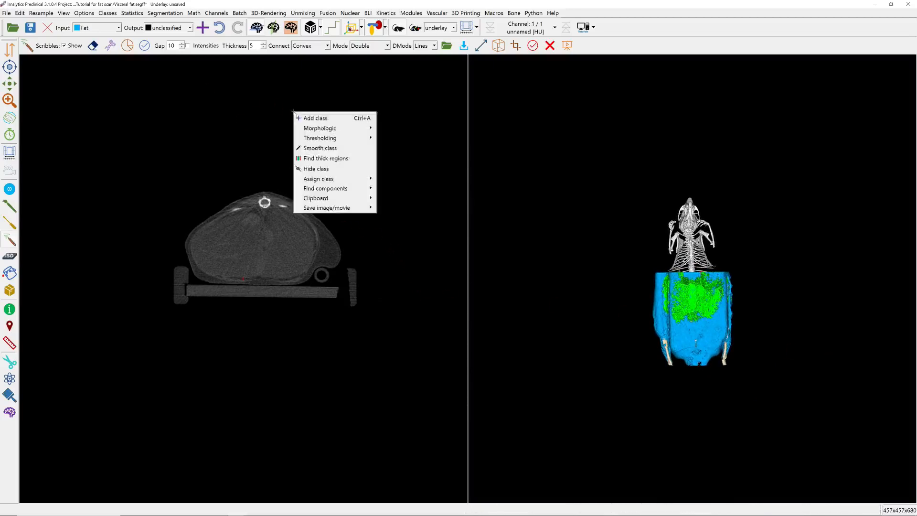
pyautogui.click(313, 118)
pyautogui.write('Tru')
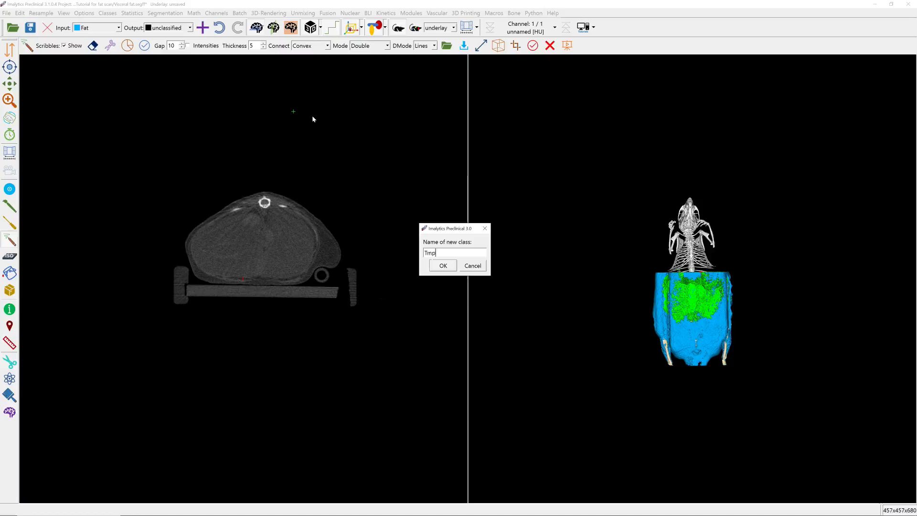
pyautogui.press('Return')
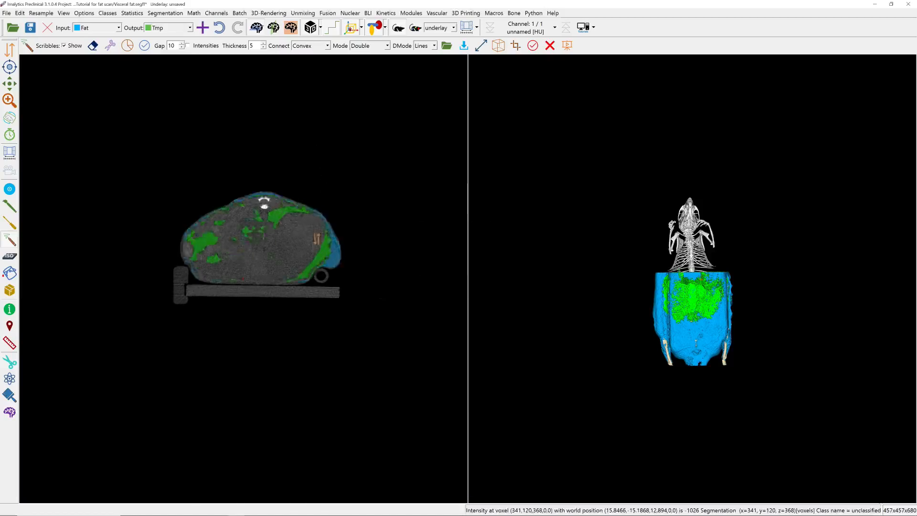
# In a thorax slice, threshold the unclassified region below -500 HU on the underlay into the Tmp class.
pyautogui.moveTo(318, 224); pyautogui.dragTo(319, 160, button='middle')
pyautogui.rightClick(321, 156)
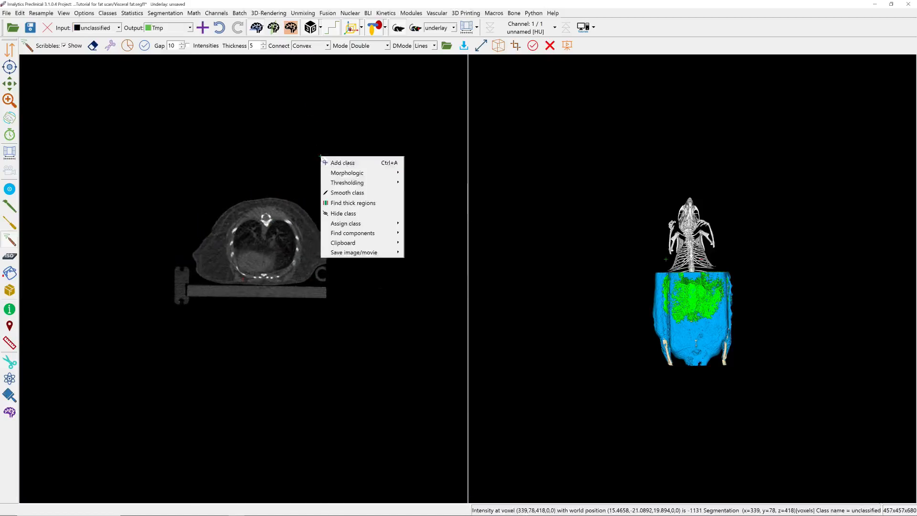
pyautogui.moveTo(344, 183)
pyautogui.click(416, 192)
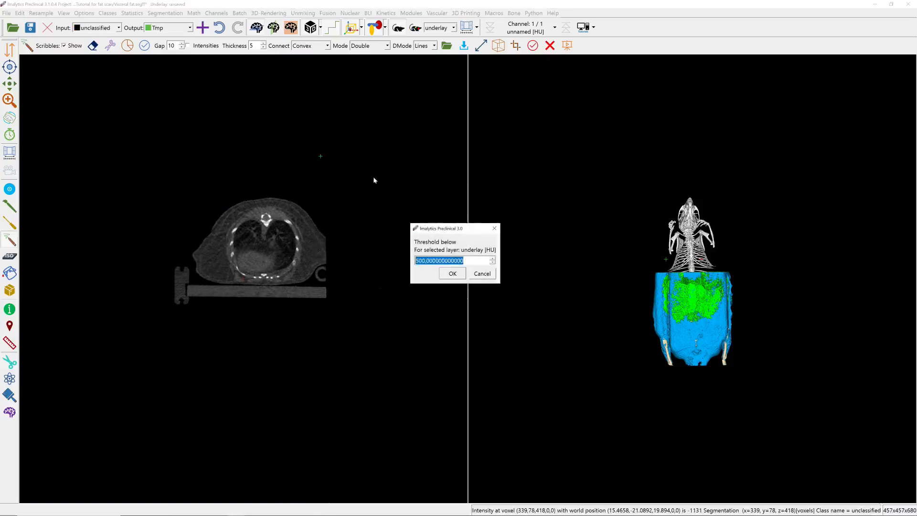
pyautogui.write('-500')
pyautogui.press('Return')
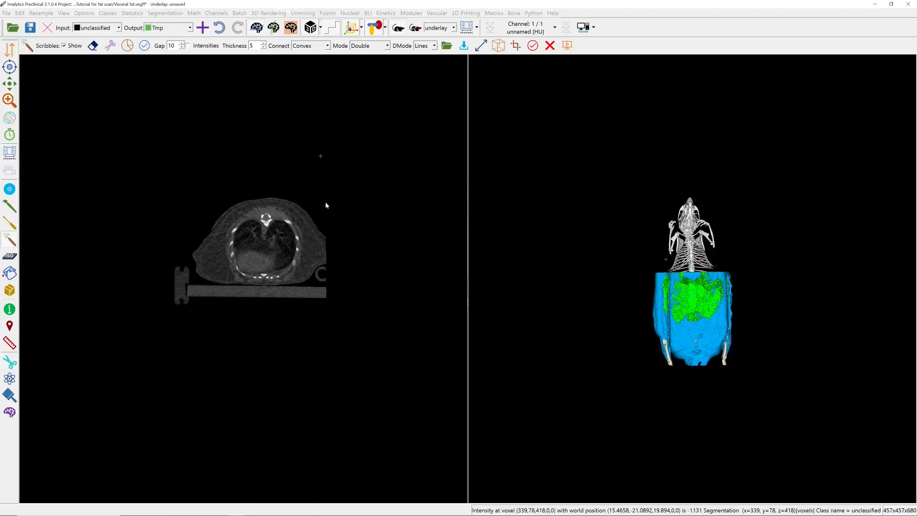
# Set the output class to Lung and fill the thresholded lung region with Fill region class in Unlimited mode.
pyautogui.click(169, 28)
pyautogui.click(172, 91)
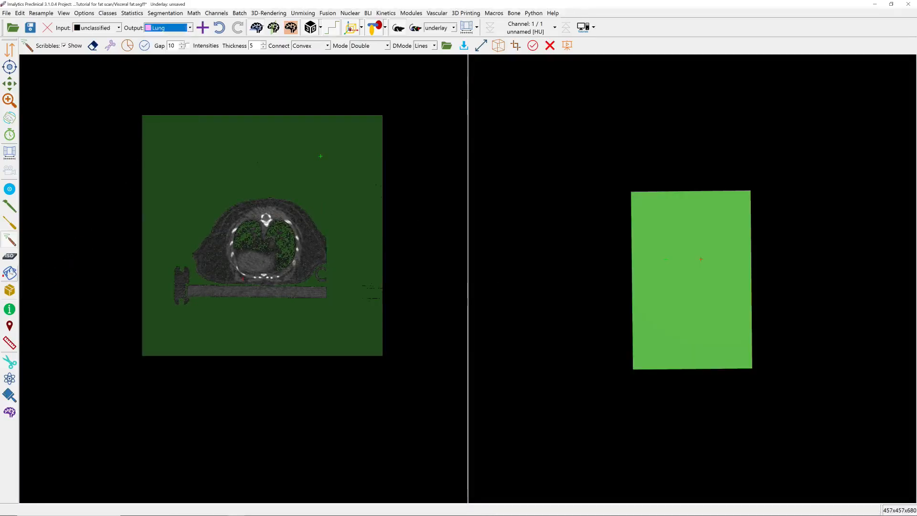
pyautogui.click(10, 272)
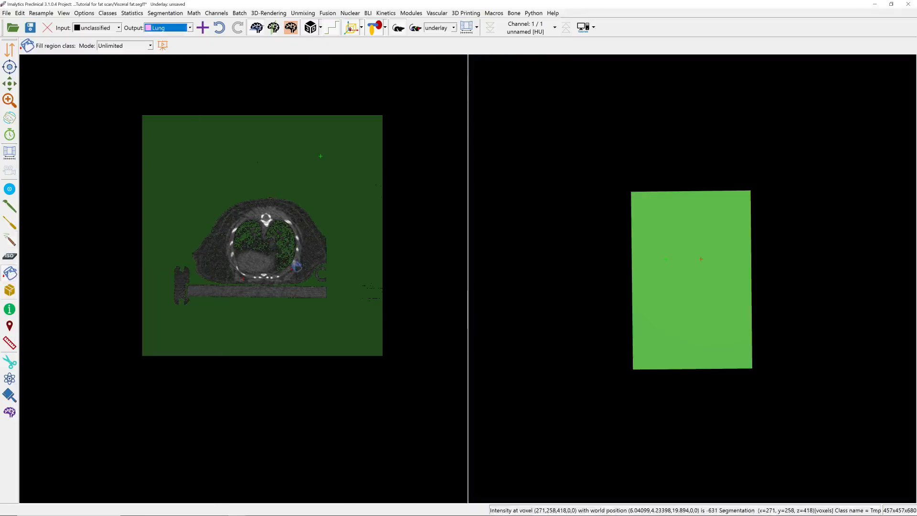
pyautogui.click(296, 265)
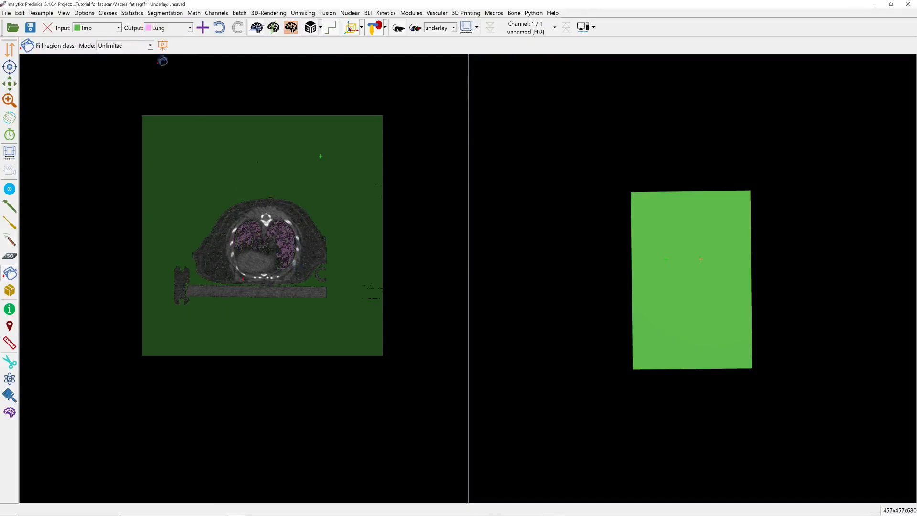
# Remove the Tmp class from the segmentation.
pyautogui.click(113, 13)
pyautogui.click(123, 35)
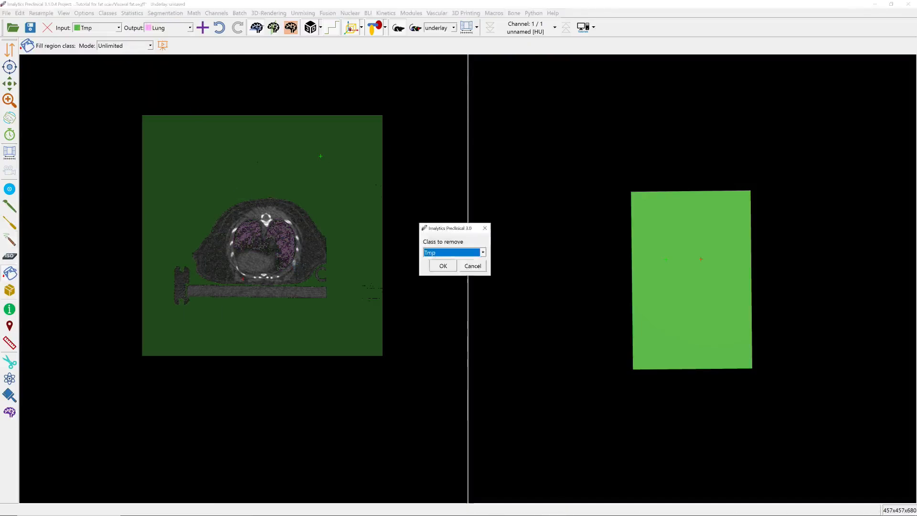
pyautogui.click(443, 266)
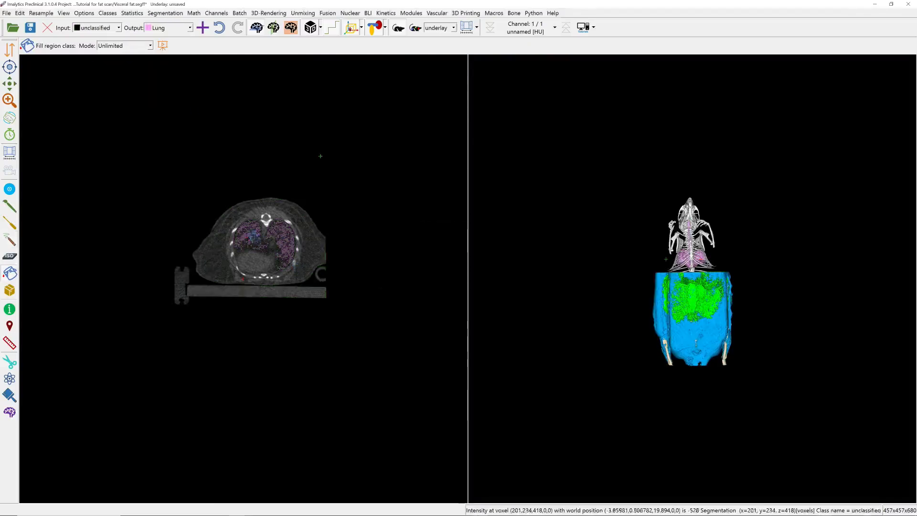
# Apply a morphologic Close to the Lung class with a closing distance of 1 voxel.
pyautogui.rightClick(245, 237)
pyautogui.moveTo(294, 257)
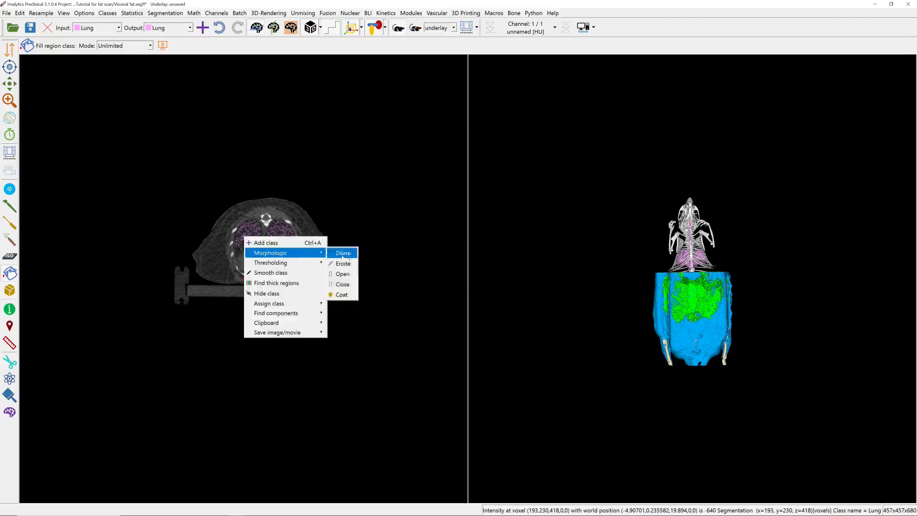
pyautogui.click(343, 284)
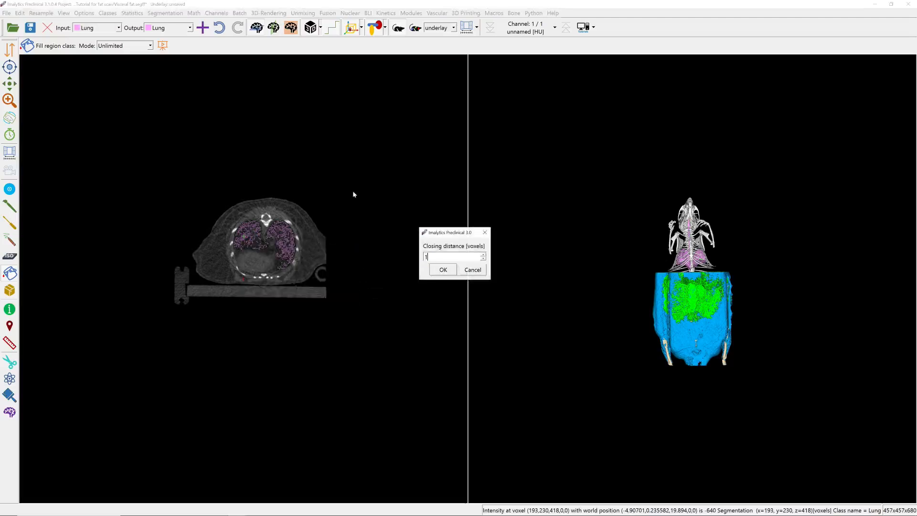
pyautogui.press('Return')
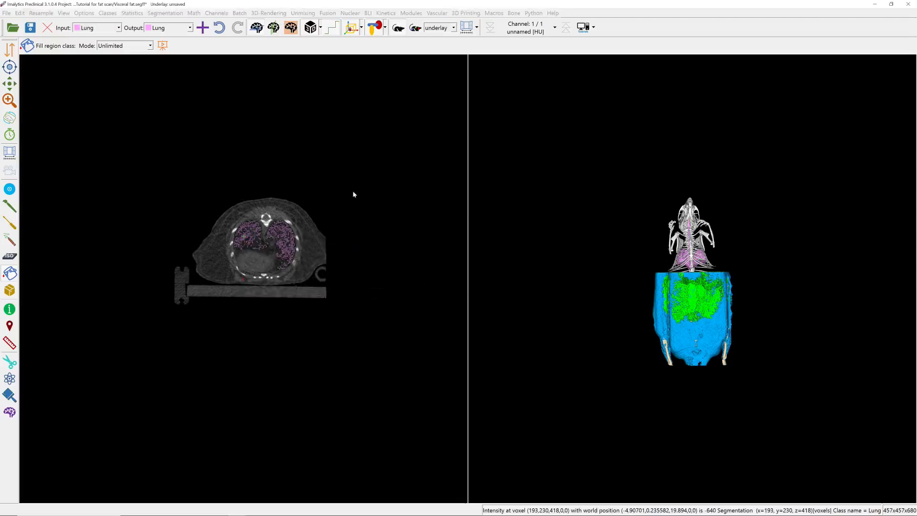
# Apply a morphologic Dilate to the Lung class with a distance of 1 voxel.
pyautogui.rightClick(288, 254)
pyautogui.moveTo(335, 268)
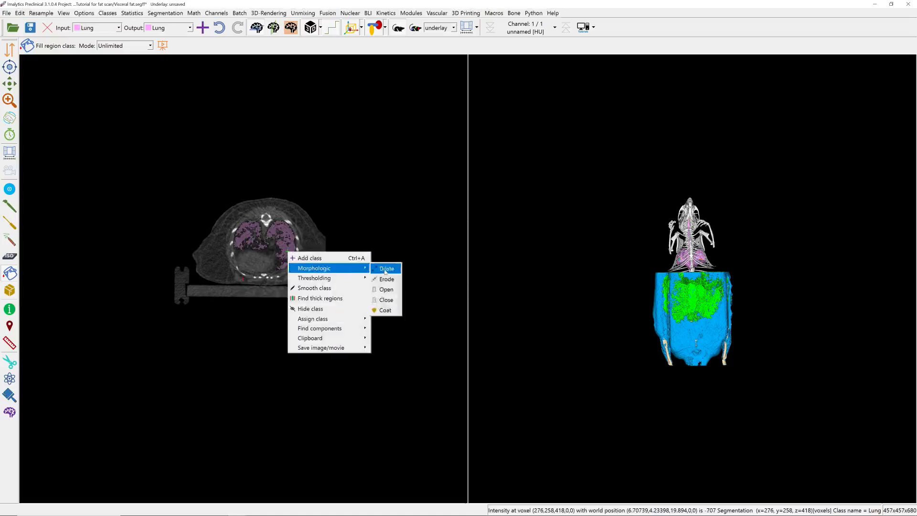
pyautogui.click(385, 271)
pyautogui.write('10,0')
pyautogui.press('Return')
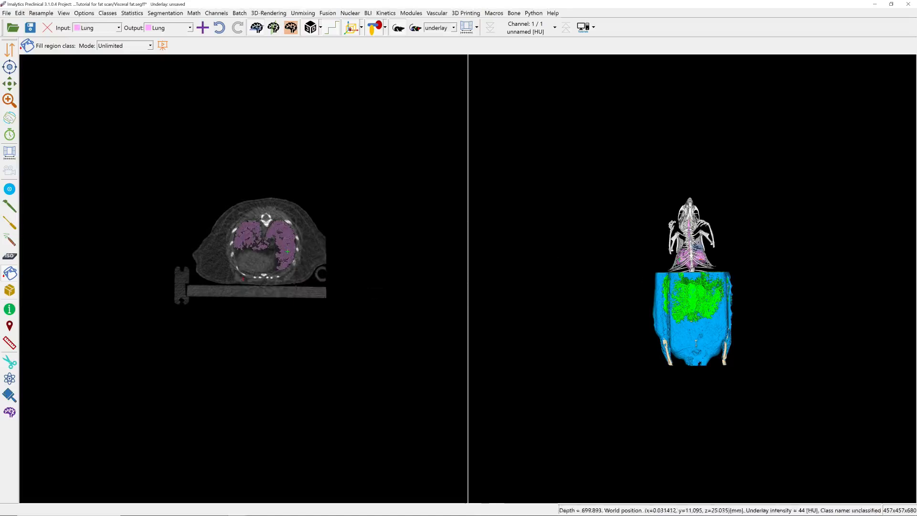
# Outline the airway region in slices from the neck to the snout with Scribbles and remove the Lung class there.
pyautogui.scroll(5, 593, 269)
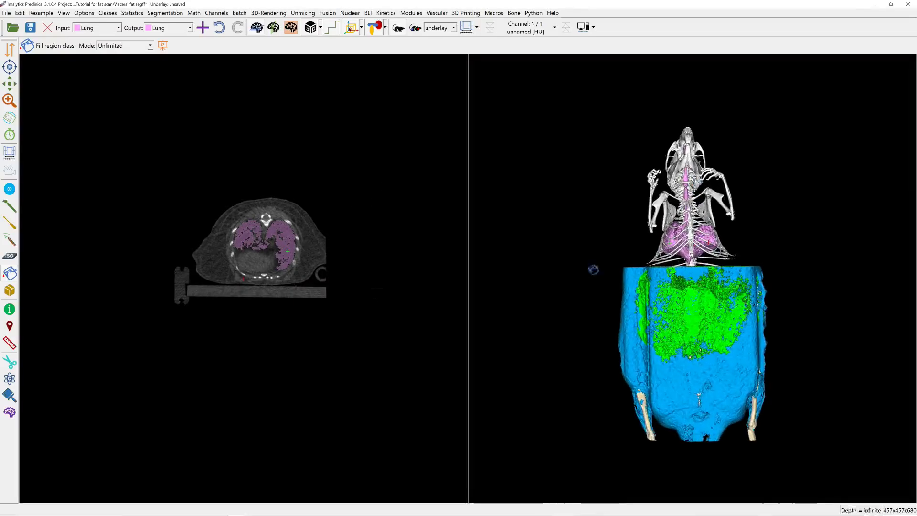
pyautogui.scroll(10, 307, 266)
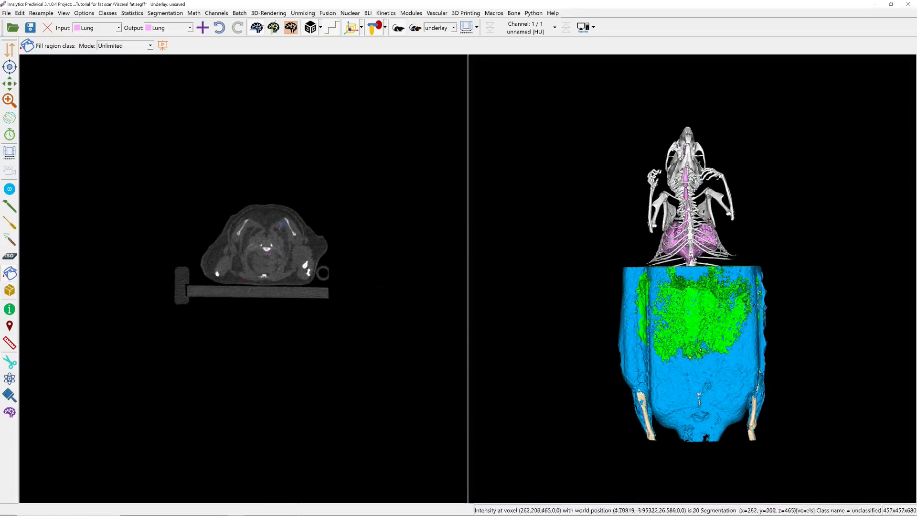
pyautogui.click(9, 240)
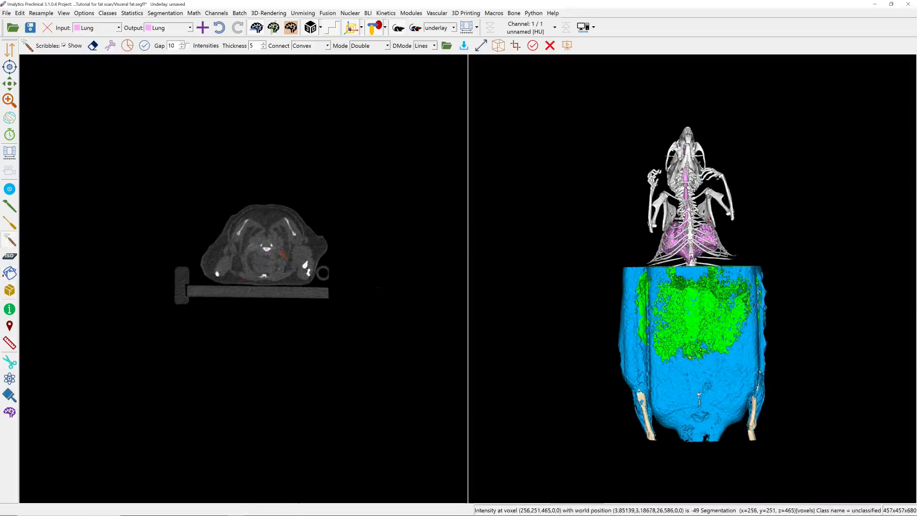
pyautogui.scroll(10, 269, 252)
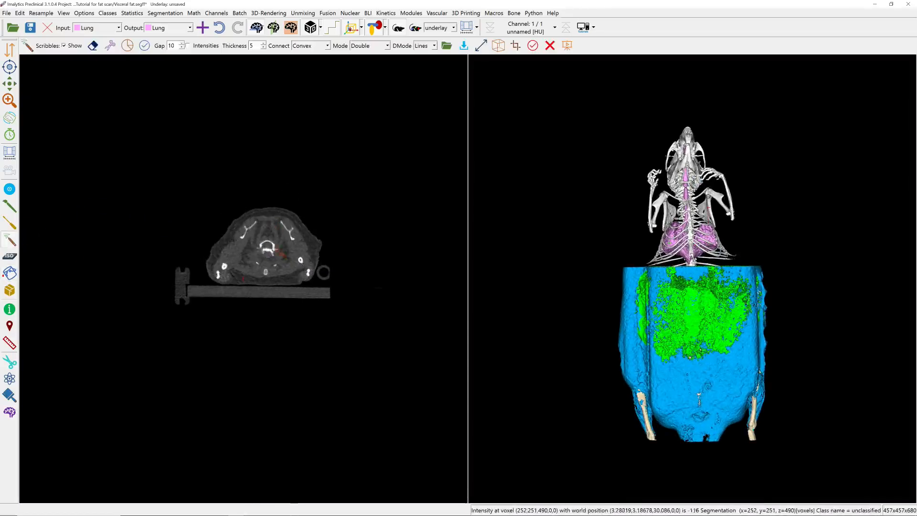
pyautogui.scroll(20, 274, 249)
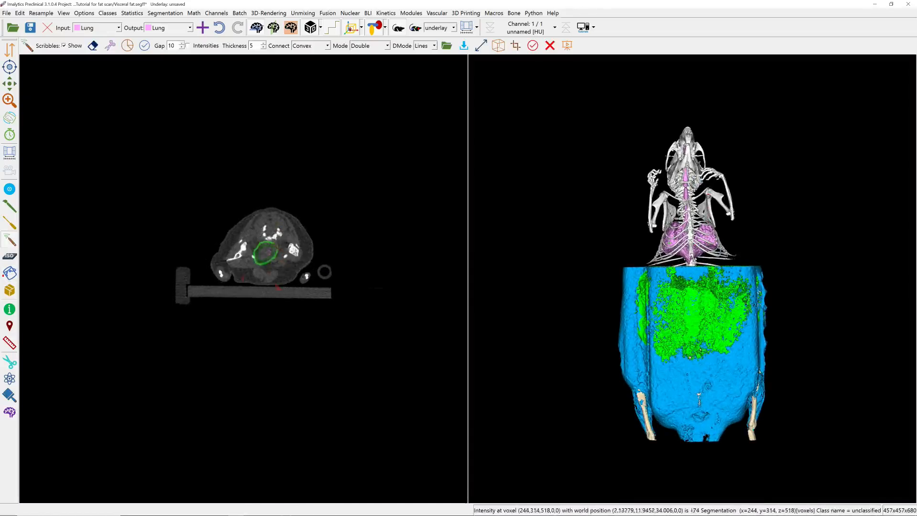
pyautogui.scroll(10, 286, 241)
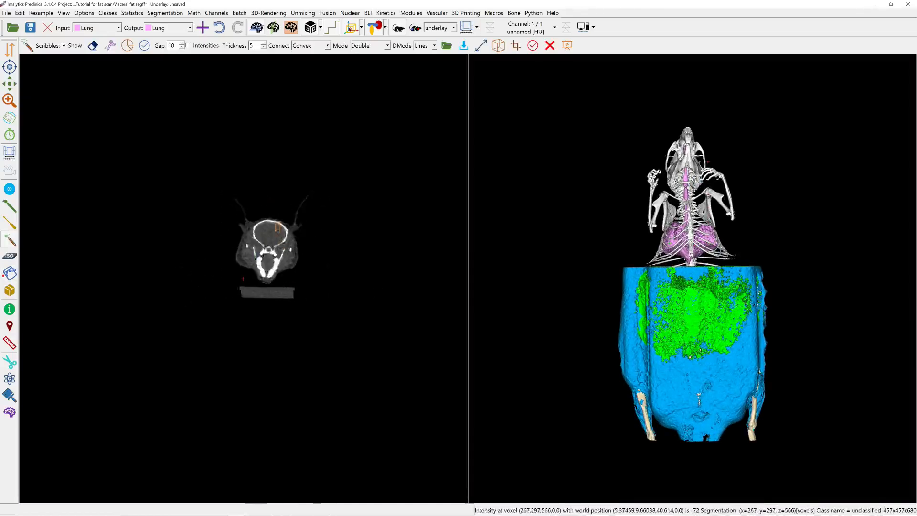
pyautogui.scroll(12, 287, 238)
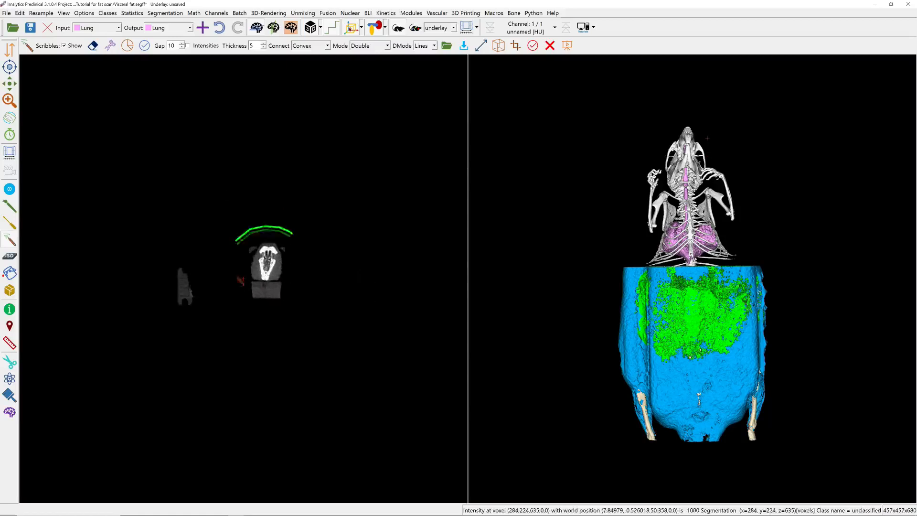
pyautogui.scroll(10, 279, 233)
pyautogui.moveTo(284, 231); pyautogui.dragTo(306, 241)
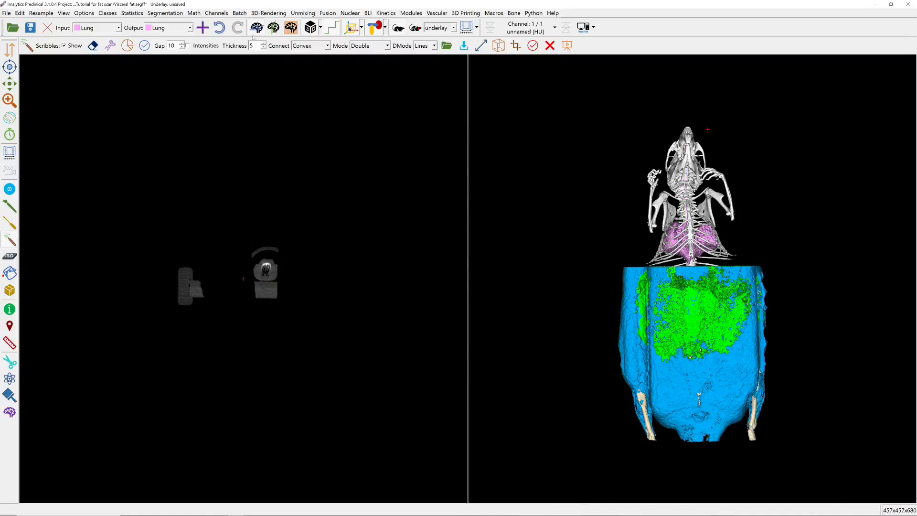
# Enlarge the 3D rendering to the full view and adjust it so the skeleton, lungs and fat classes are all in sight.
pyautogui.click(256, 30)
pyautogui.scroll(-5, 488, 247)
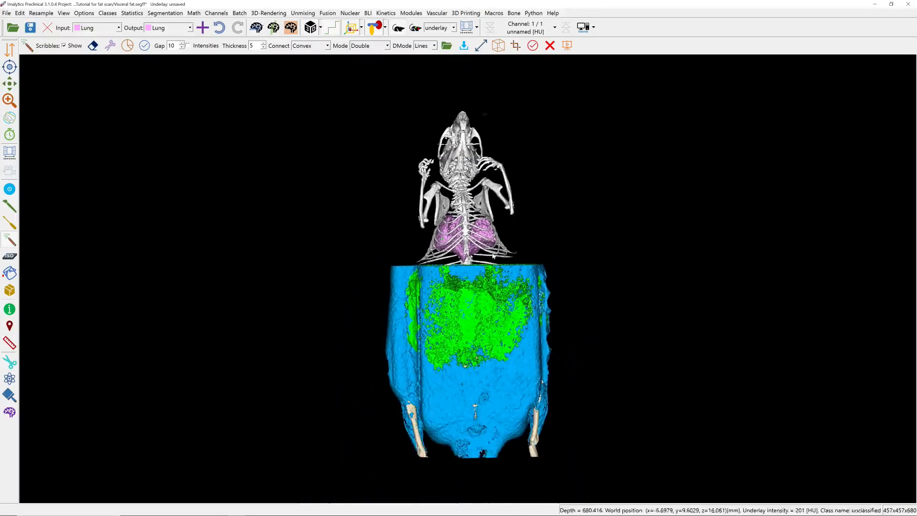
pyautogui.scroll(-1, 492, 255)
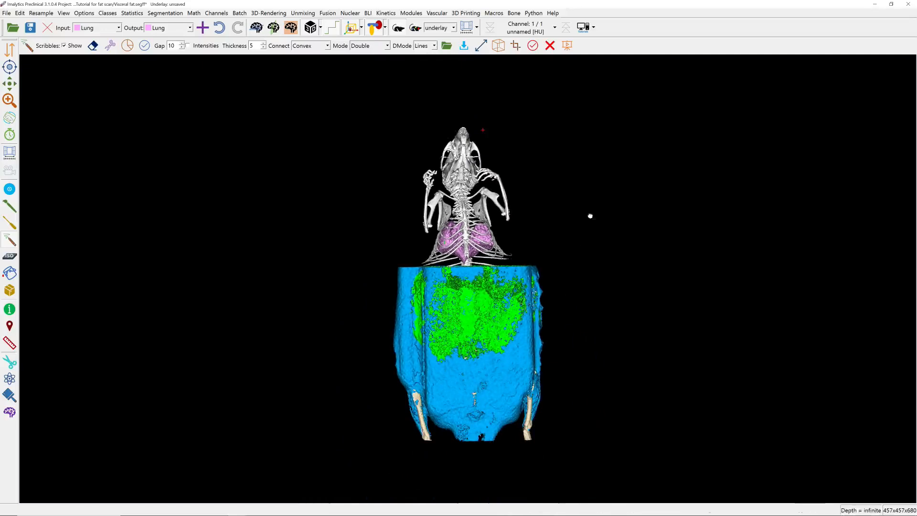
pyautogui.moveTo(590, 215); pyautogui.dragTo(575, 209, button='middle')
pyautogui.moveTo(576, 241); pyautogui.dragTo(508, 193)
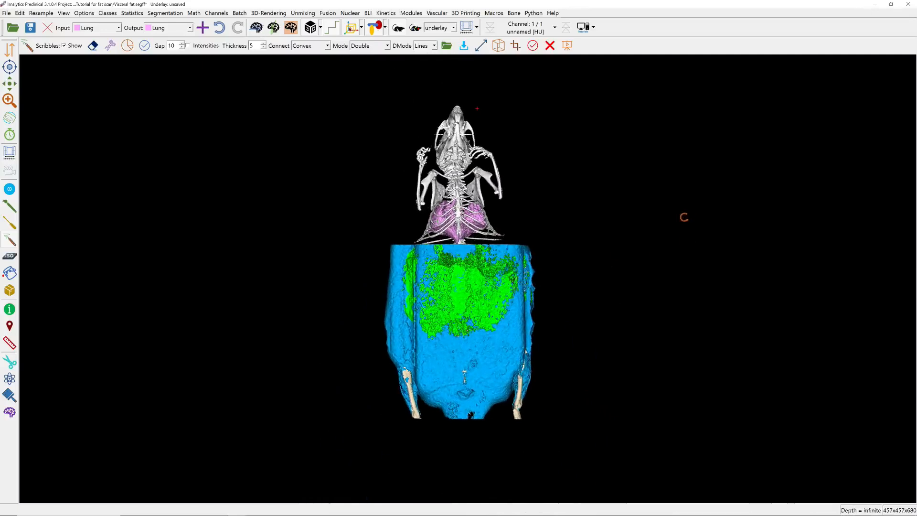